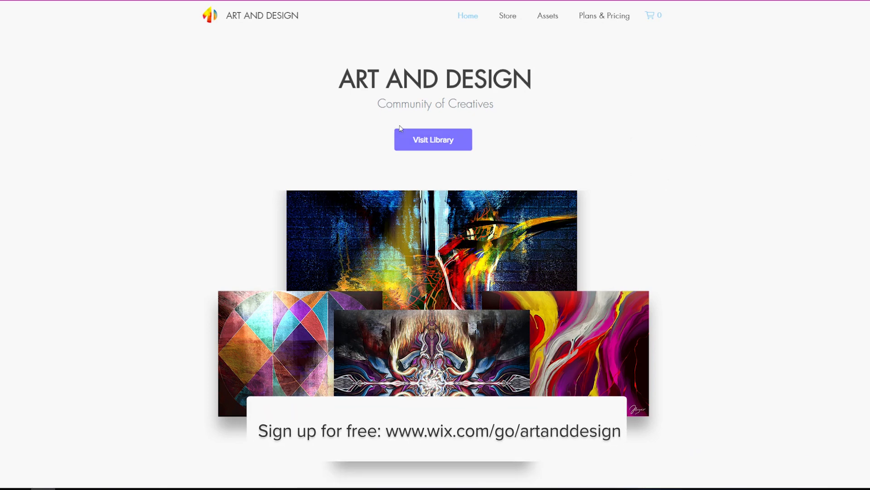
Scroll down the finished ART AND DESIGN homepage to the Gallery section and back up
scroll(436, 245, "down", 15)
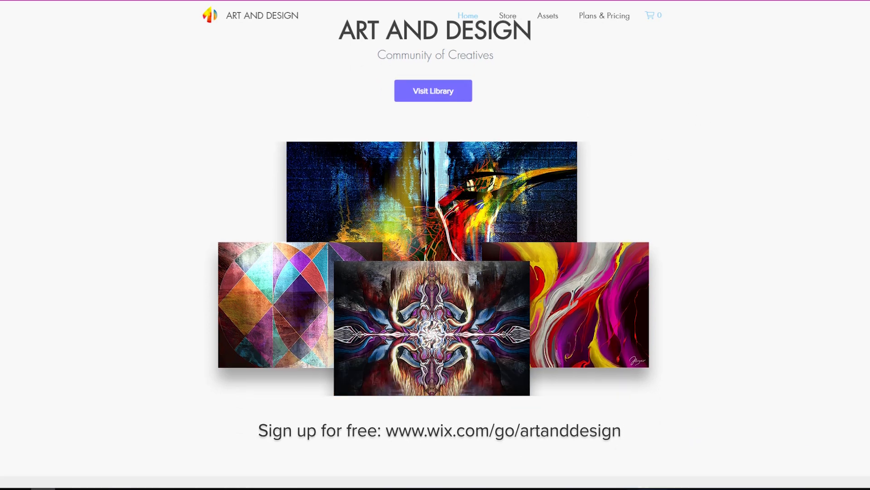
scroll(436, 245, "down", 7)
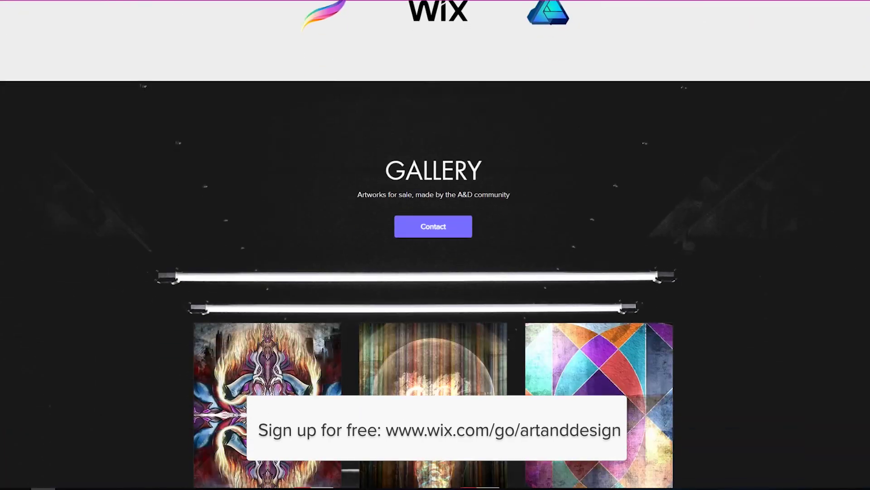
scroll(435, 245, "up", 20)
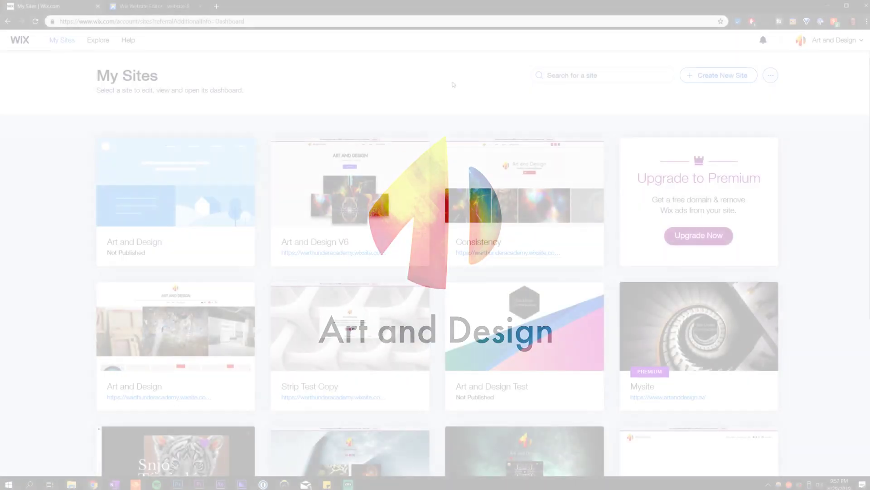
Start a new site from My Sites and choose Designer as the website type
left_click(725, 77)
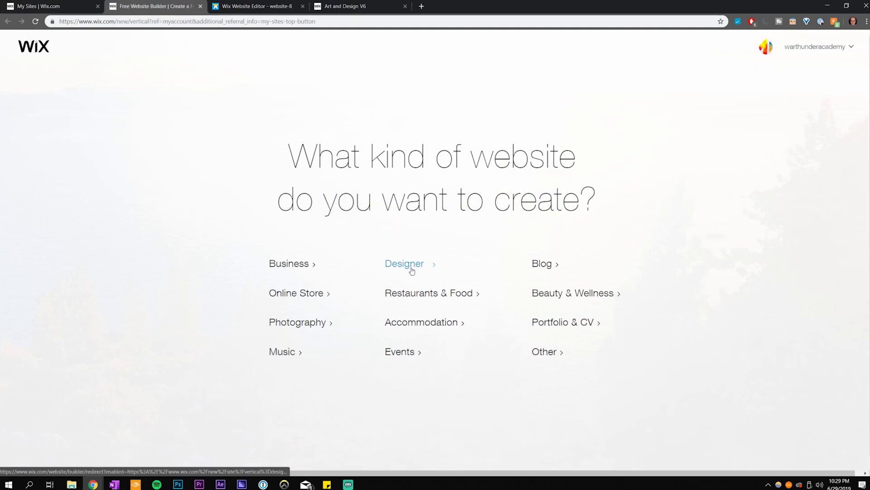
left_click(411, 270)
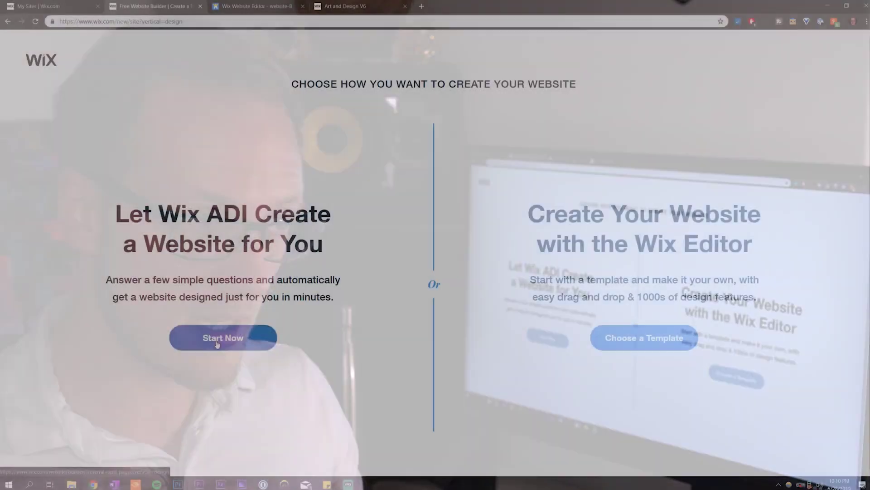
Have Wix ADI build an Artist site using the ART AND DESIGN homepage design
left_click(219, 347)
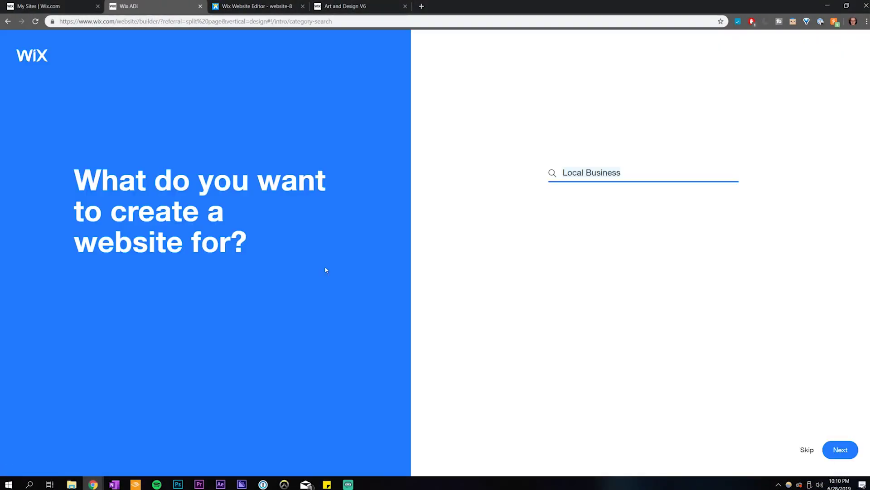
left_click(641, 173)
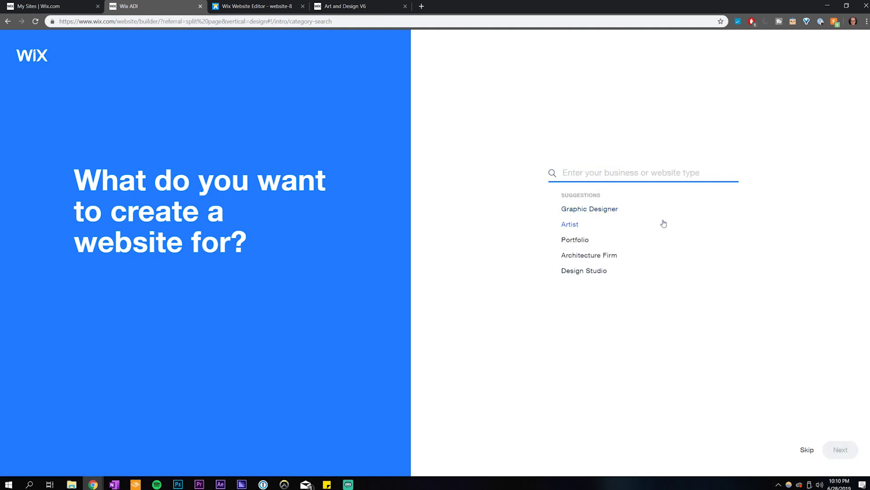
left_click(570, 225)
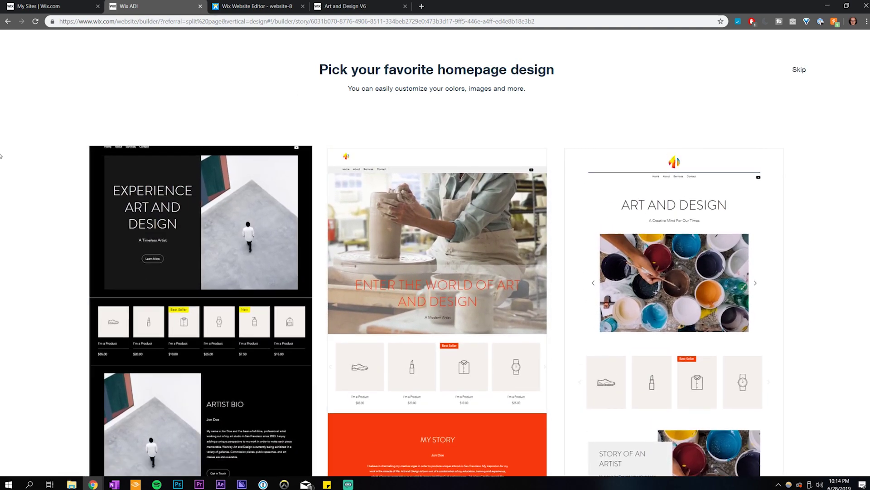
mouse_move(156, 340)
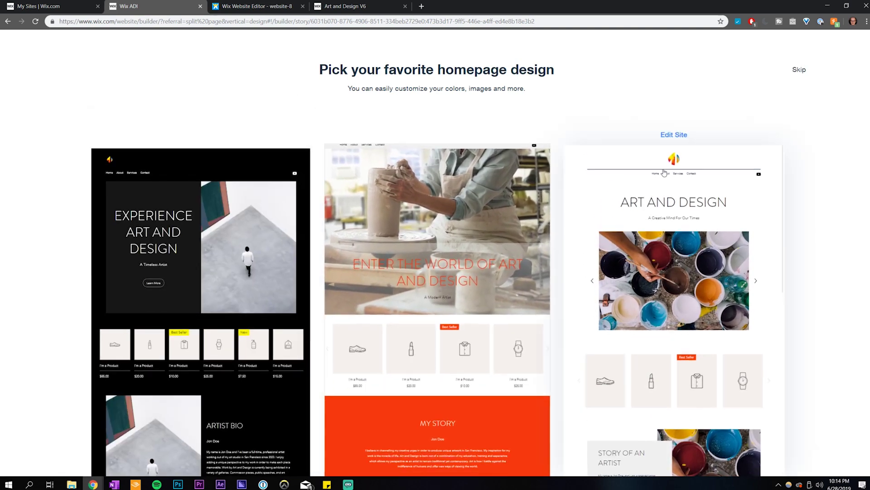
left_click(661, 200)
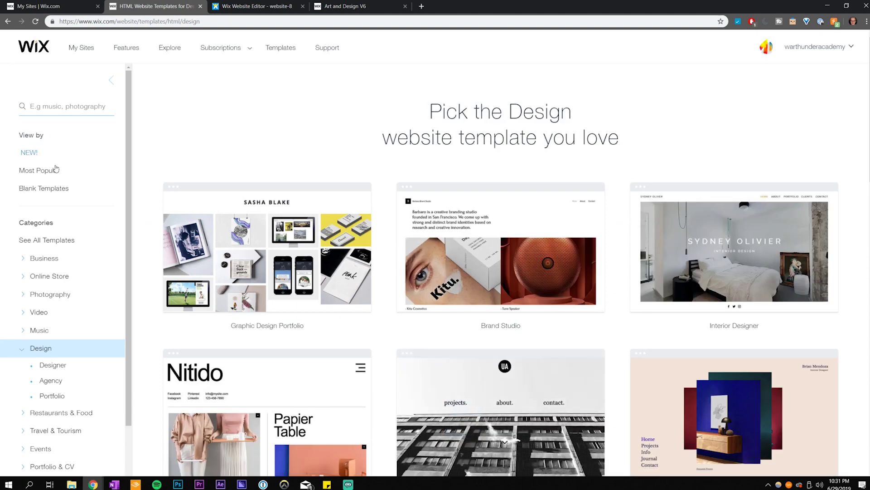
Filter to Blank Templates and start editing the Start from Scratch template
scroll(208, 233, "down", 10)
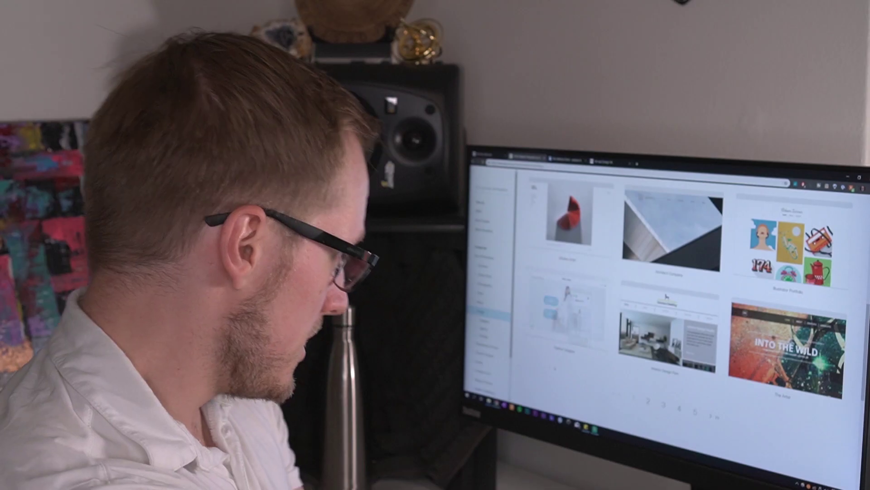
scroll(671, 295, "up", 5)
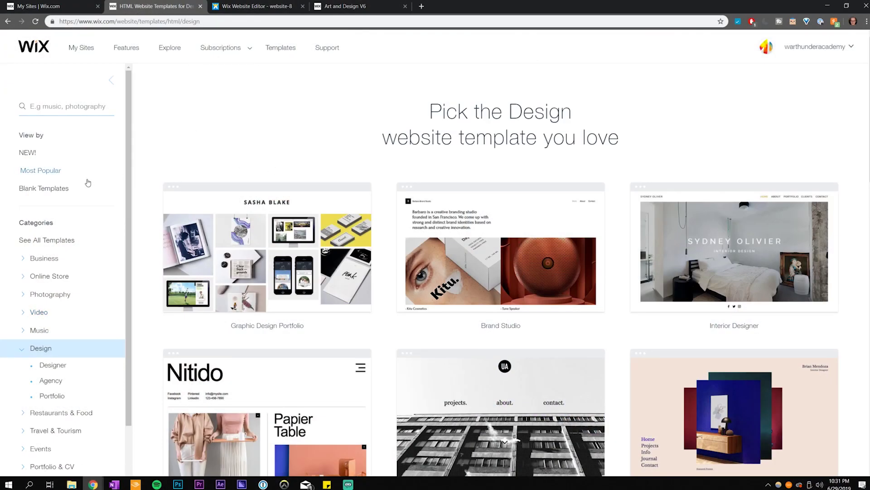
left_click(40, 193)
mouse_move(225, 274)
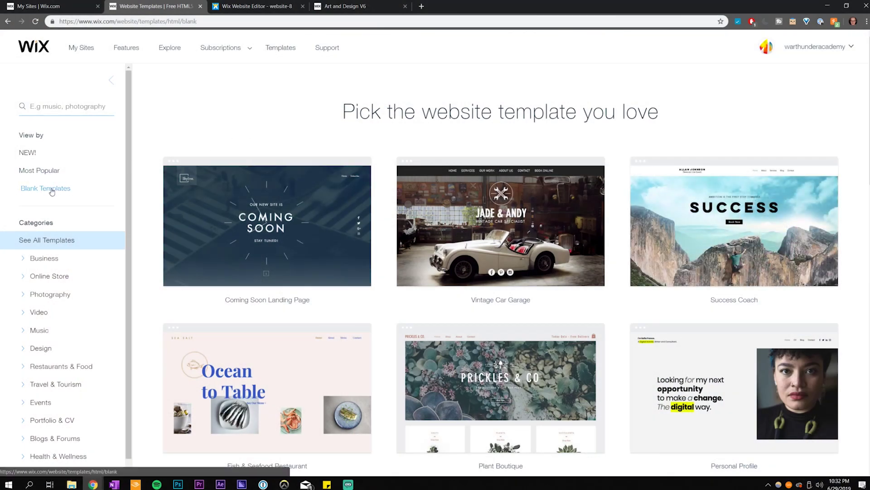
left_click(45, 189)
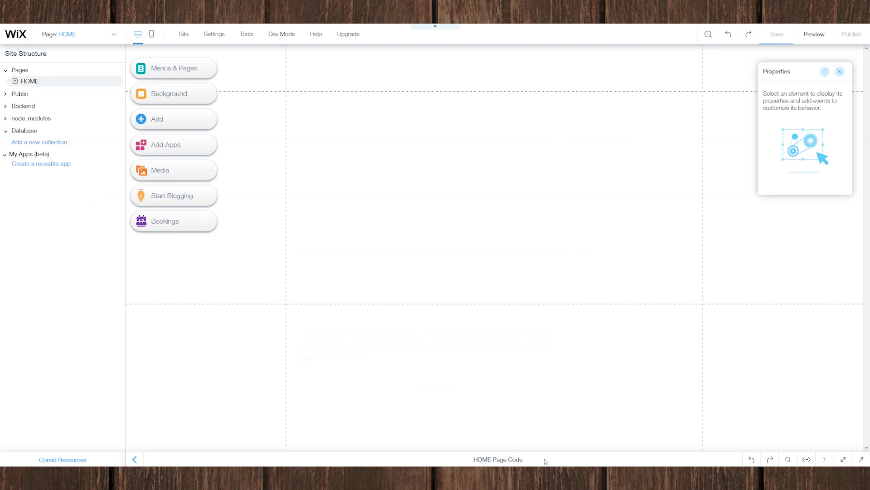
Expand the HOME page code, then exit Corvid developer mode from Dev Mode
left_click(854, 459)
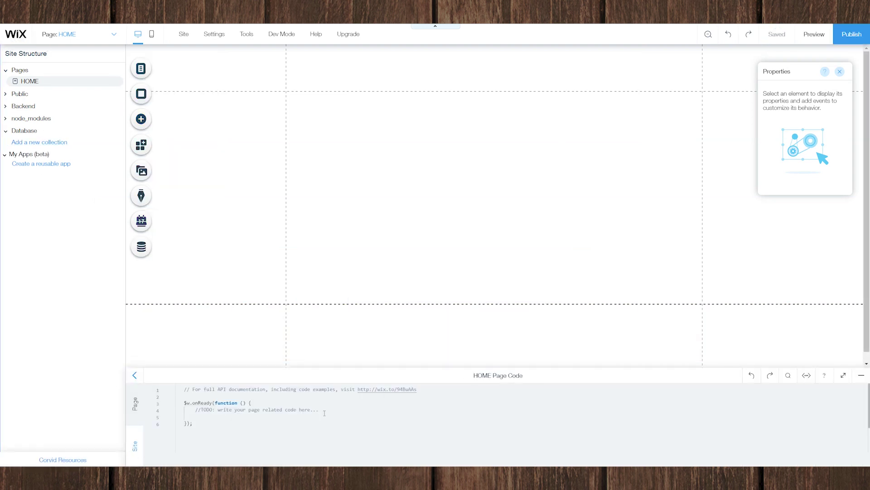
mouse_move(281, 39)
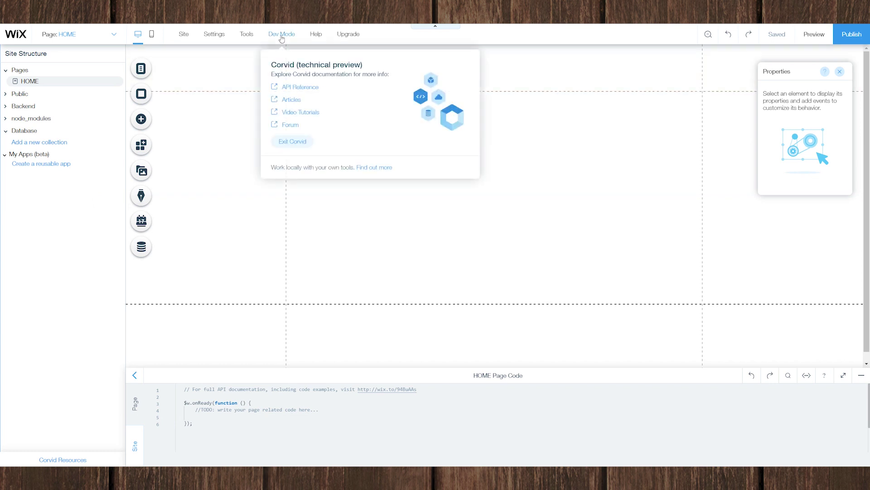
left_click(297, 143)
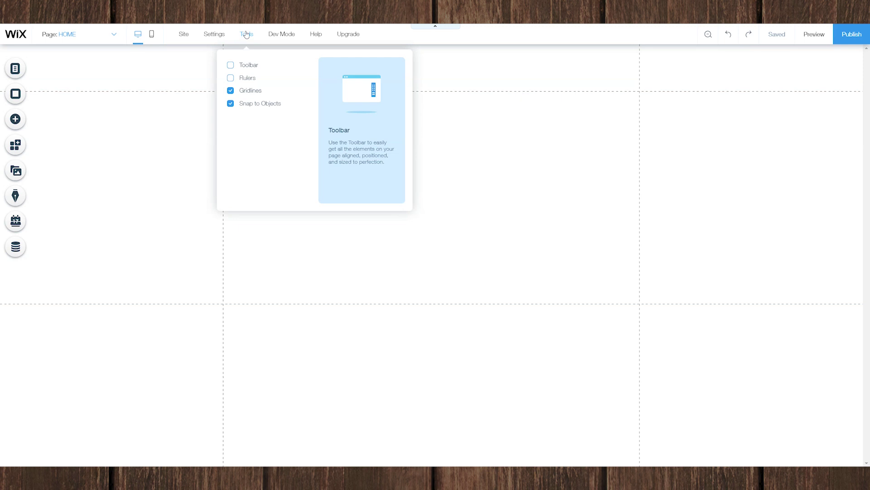
Turn on the floating toolbar, center it, and place the Layers panel beside it
left_click(231, 66)
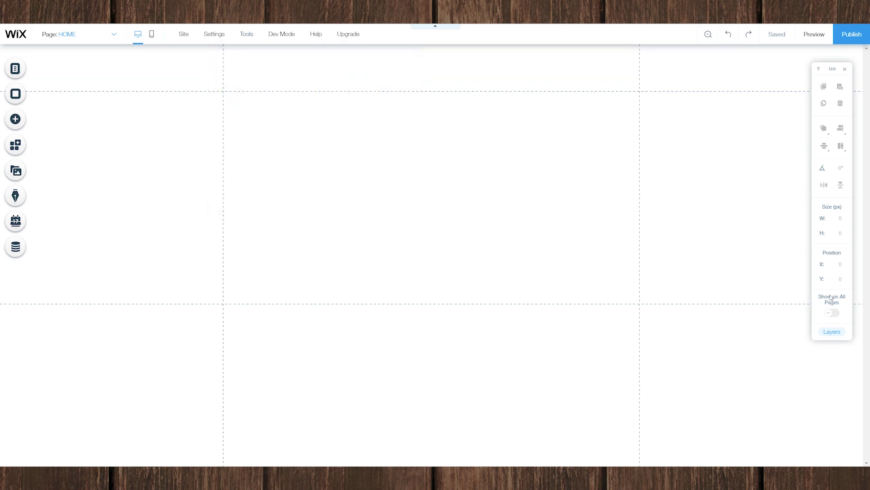
left_click_drag(827, 70, 473, 99)
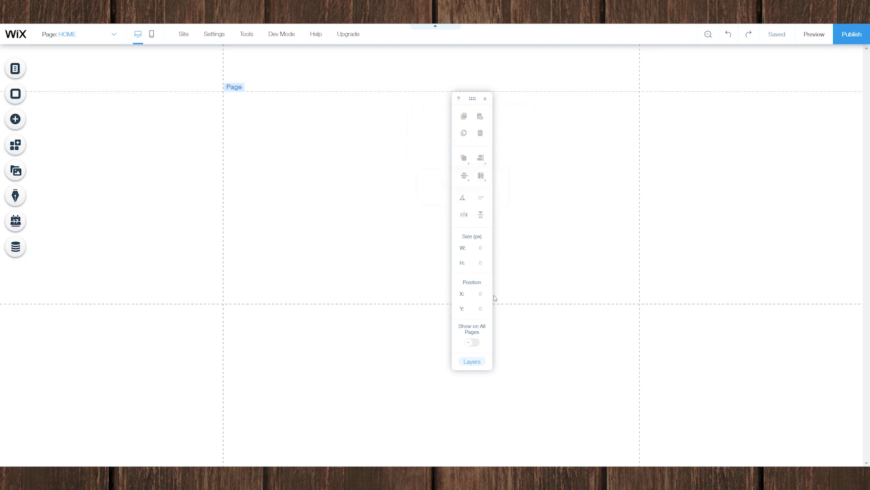
left_click(472, 362)
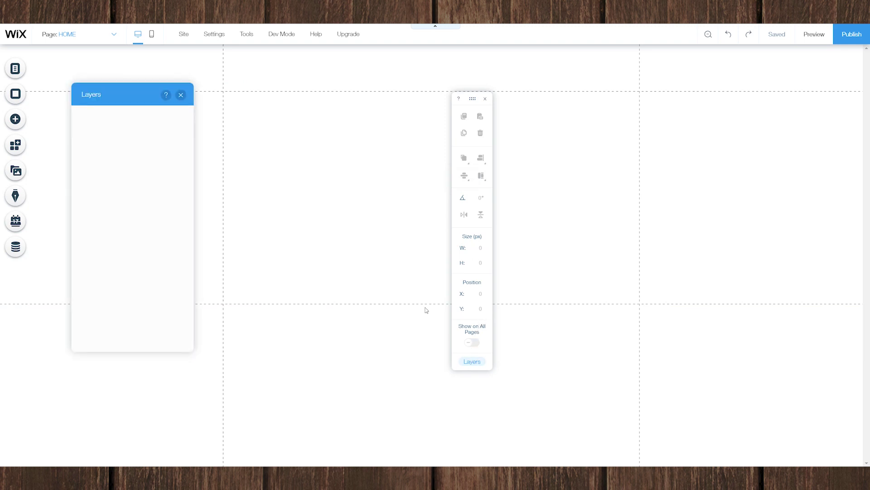
left_click_drag(132, 98, 331, 107)
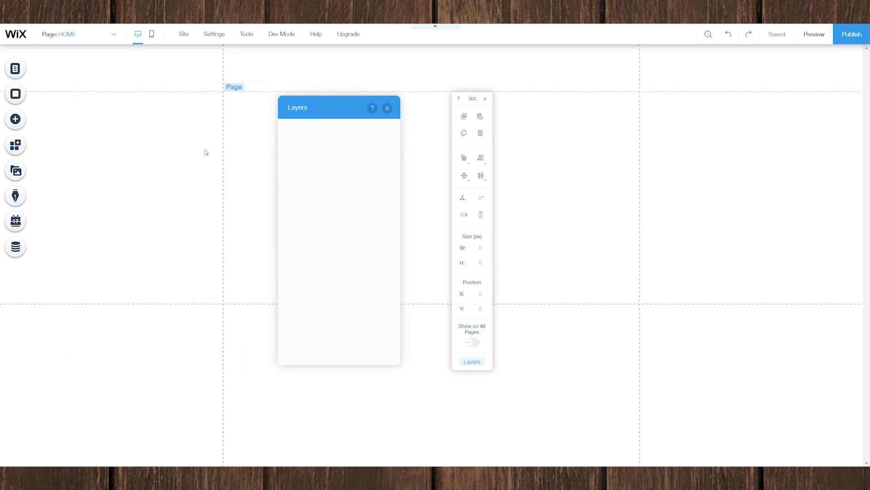
Upload eight images from the computer to My Image Uploads, including Afi.jpg and OomaBuchi.jpg
left_click(337, 156)
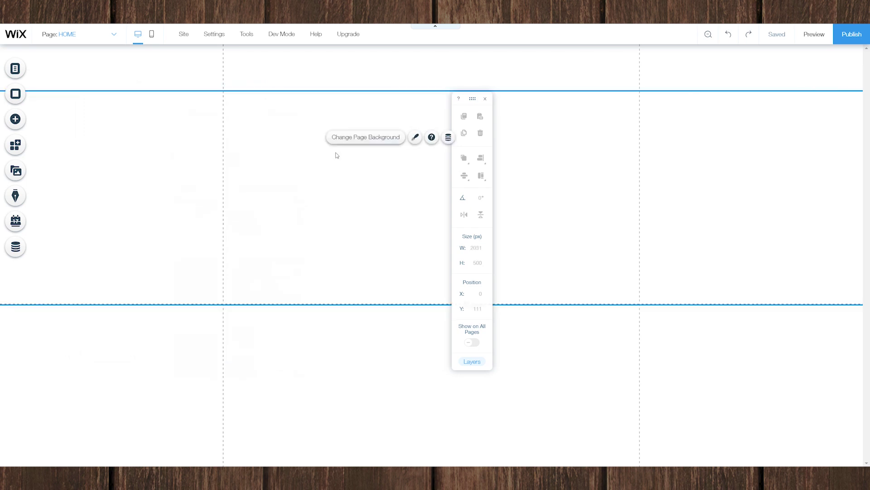
left_click(13, 119)
left_click(54, 85)
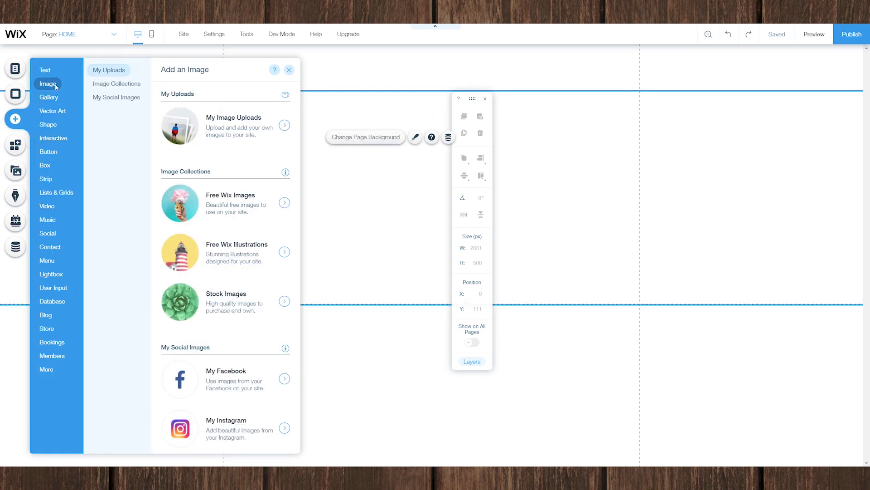
left_click(225, 138)
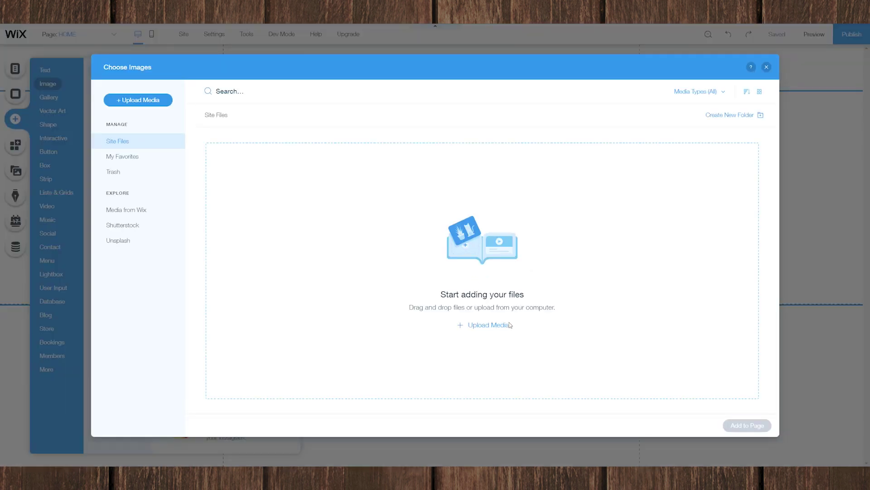
left_click(496, 325)
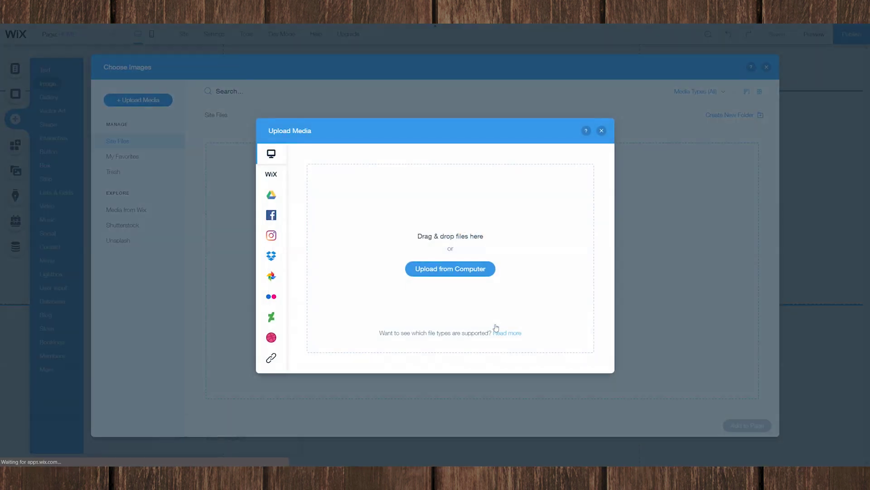
left_click(442, 270)
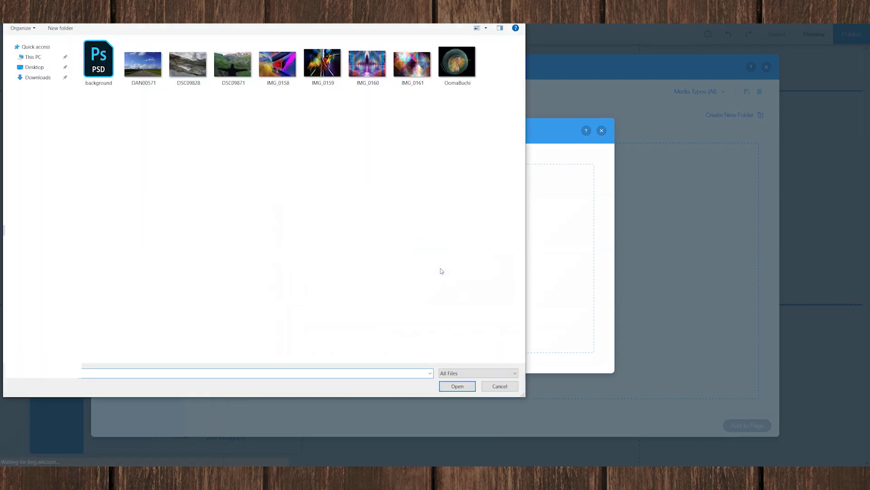
left_click_drag(495, 154, 162, 75)
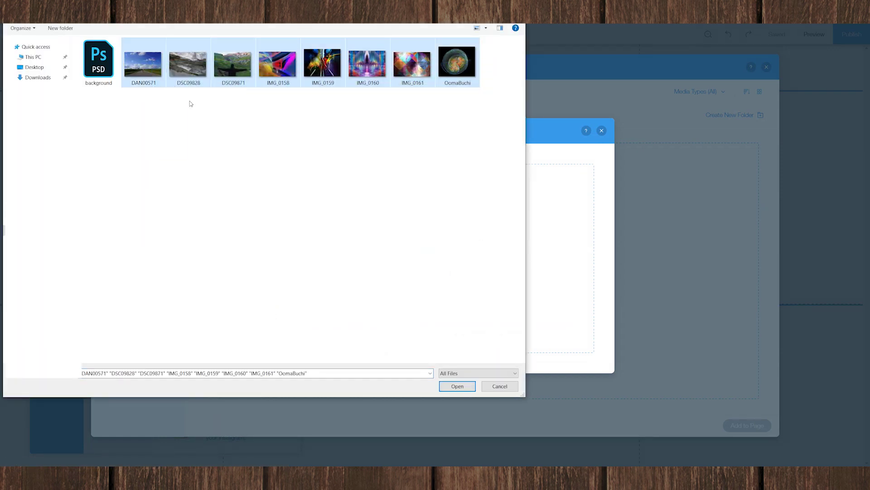
key("Return")
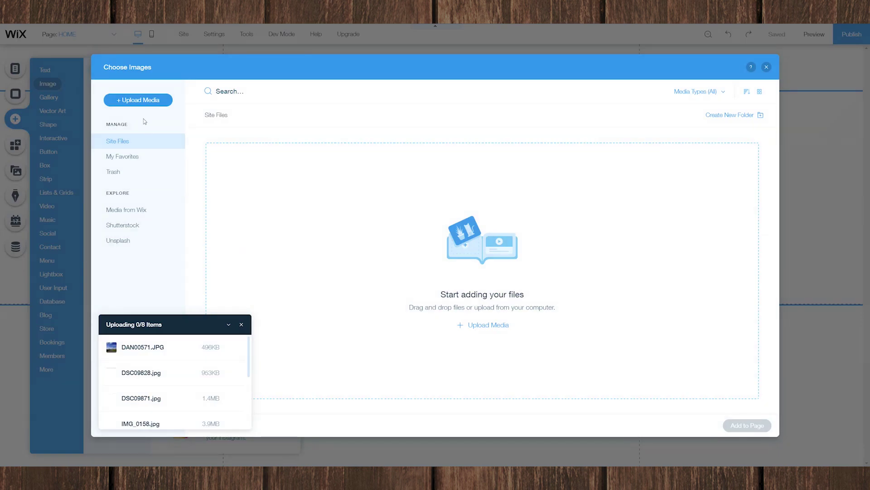
left_click(142, 100)
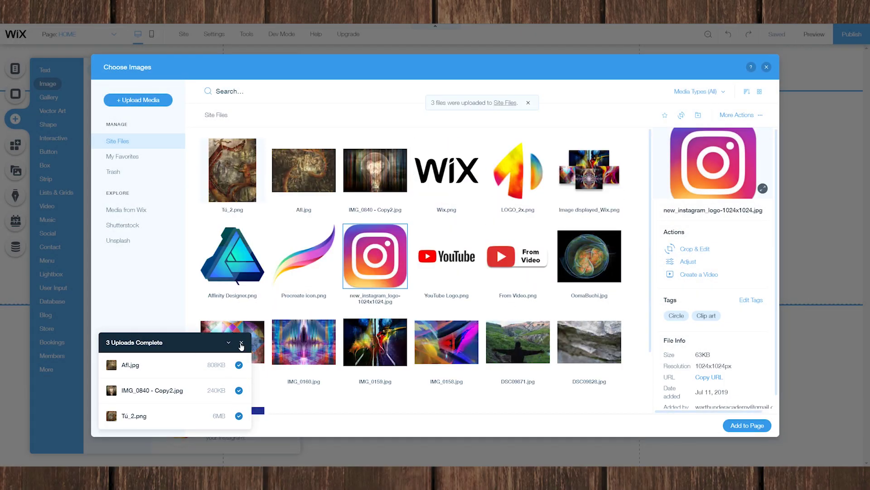
Create an Artworks folder in Site Files and move three artwork images into it
left_click(241, 343)
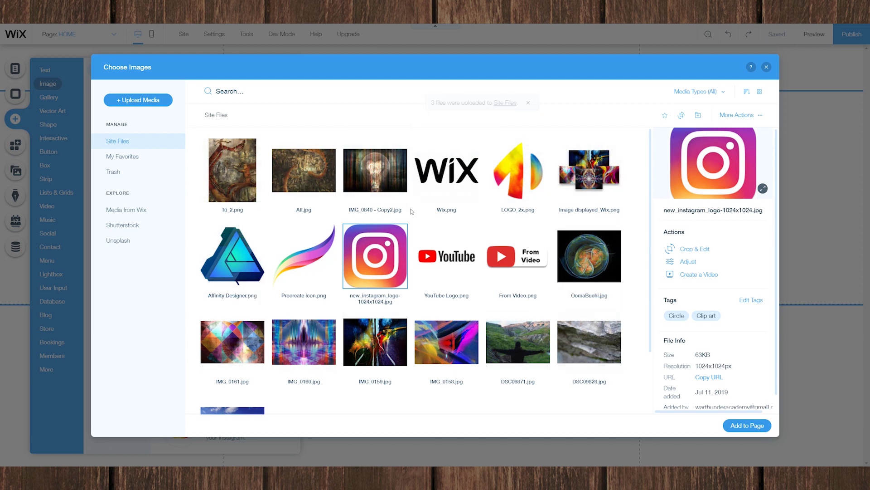
right_click(412, 211)
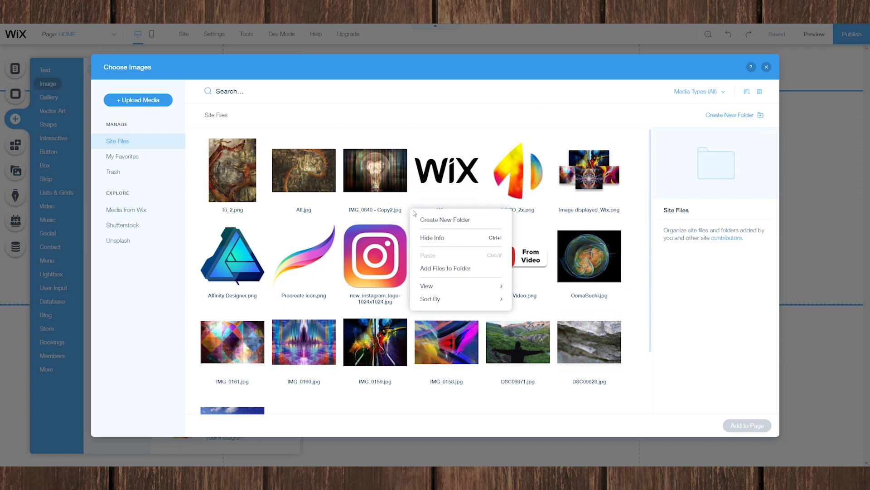
left_click(444, 220)
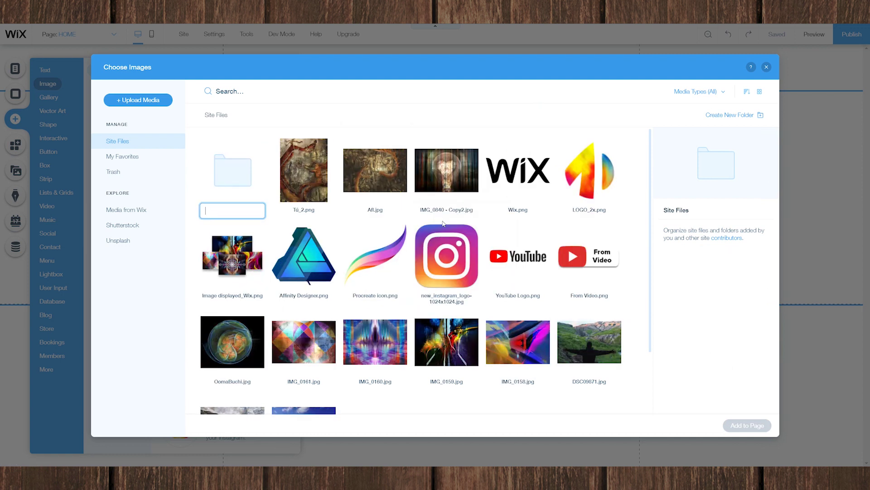
left_click(302, 172)
left_click(446, 170, "shift")
scroll(423, 272, "down", 1)
left_click(233, 300, "ctrl")
left_click(518, 300, "ctrl+shift")
scroll(408, 272, "up", 1)
left_click_drag(304, 172, 244, 177)
Create a Logos folder and move four logo images into it
right_click(367, 338)
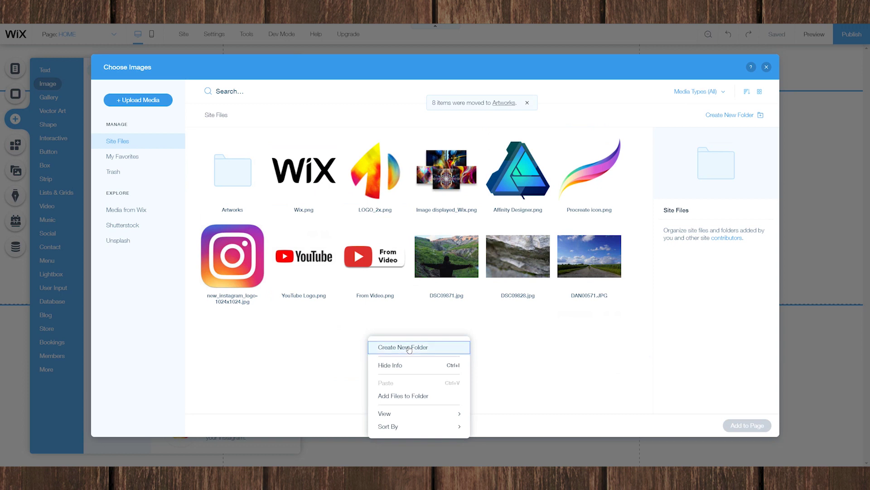
left_click(408, 347)
type("Logos")
left_click(375, 169)
left_click(446, 169, "ctrl")
left_click(589, 170, "ctrl")
left_click(301, 252, "ctrl")
left_click(375, 253, "ctrl")
left_click_drag(375, 253, 232, 173)
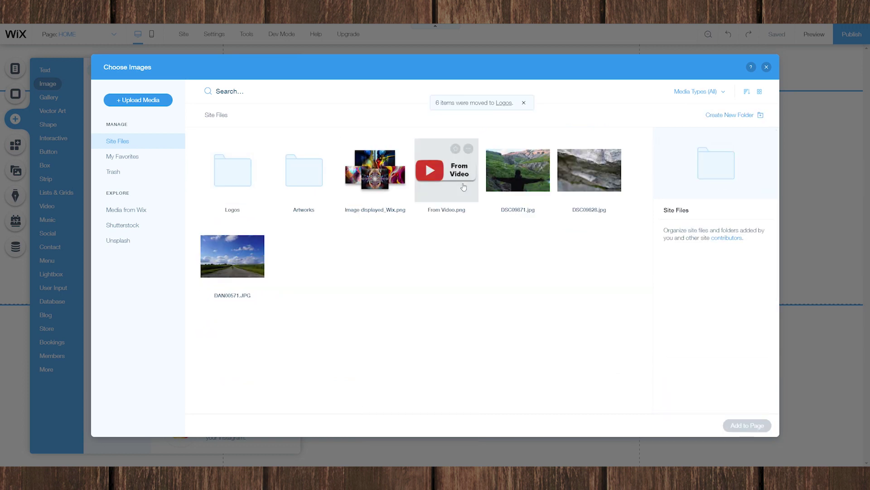
Create a Photos folder, move the photos into it, and check the Logos folder contents
right_click(371, 261)
left_click(411, 270)
type("Photos")
left_click(588, 171)
left_click(233, 257, "ctrl")
left_click(301, 257, "ctrl")
left_click_drag(301, 256, 233, 170)
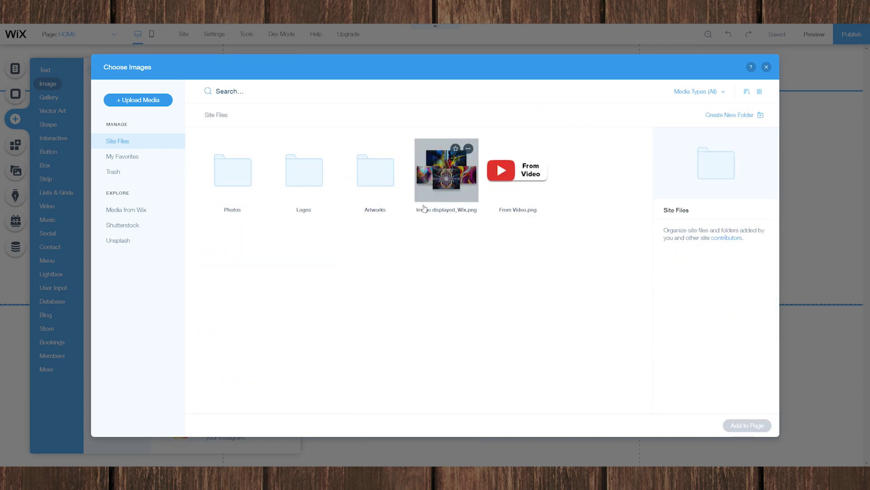
double_click(305, 179)
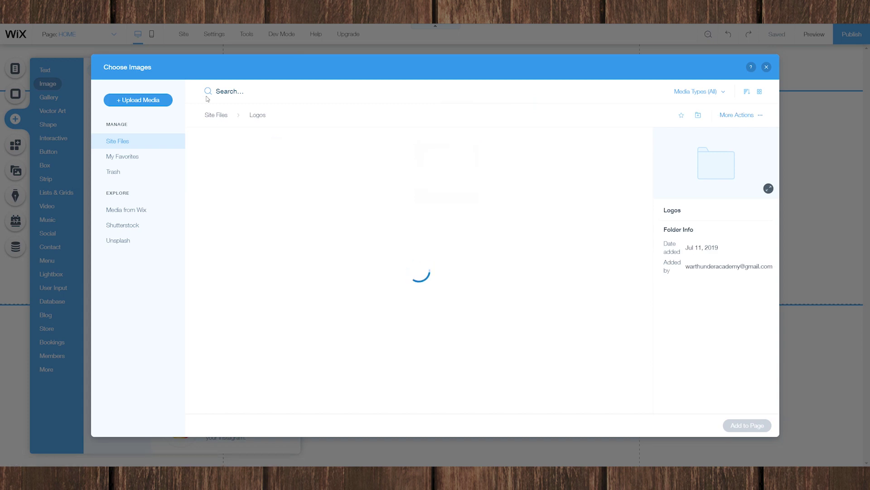
left_click(214, 115)
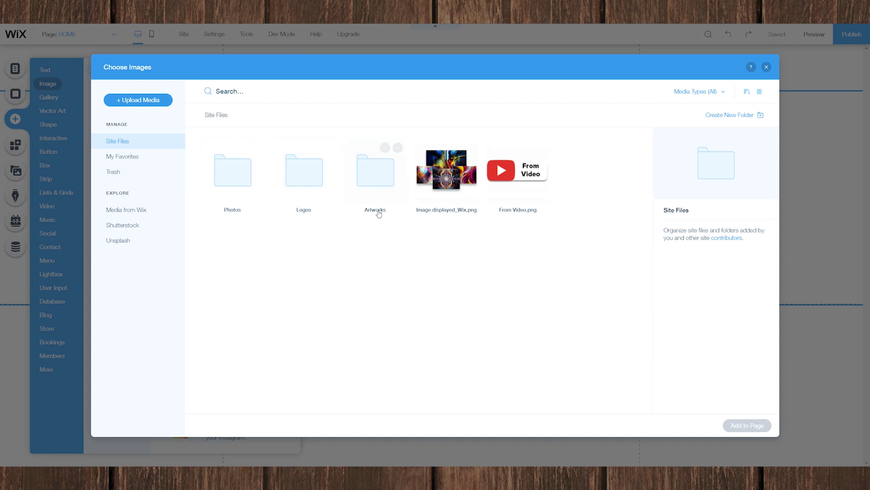
Add LOGO_2x.png at 38×42 px to the header's top-left, confirming in Layers it belongs to the header
left_click(307, 169)
double_click(307, 170)
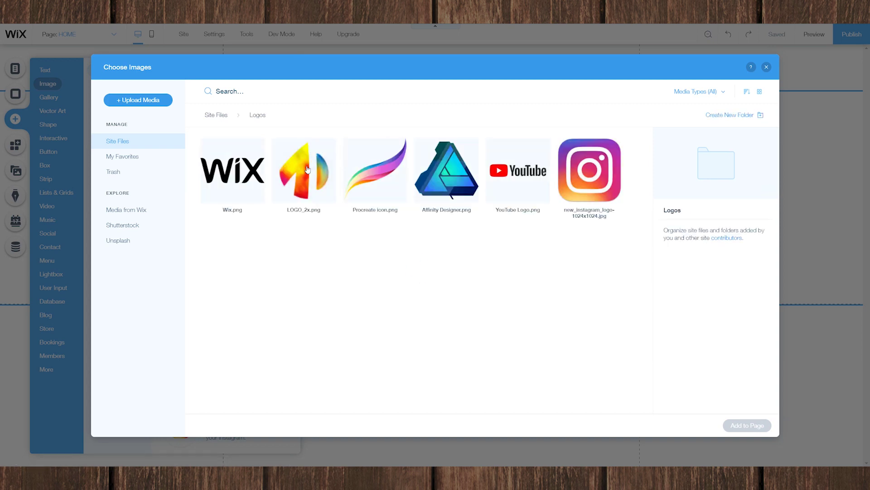
double_click(304, 174)
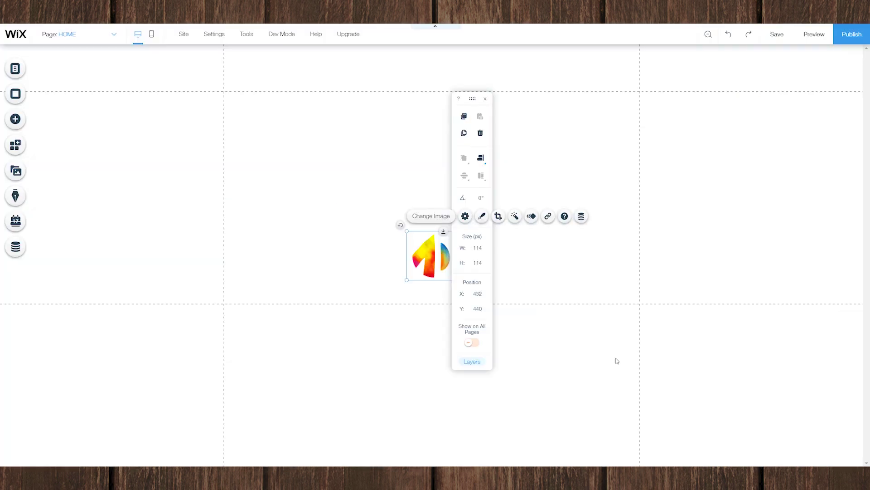
left_click_drag(428, 255, 242, 69)
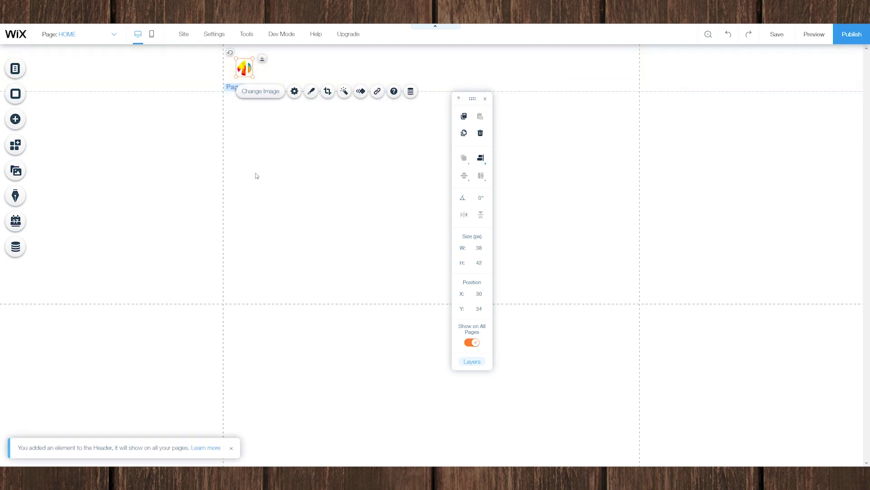
left_click(472, 362)
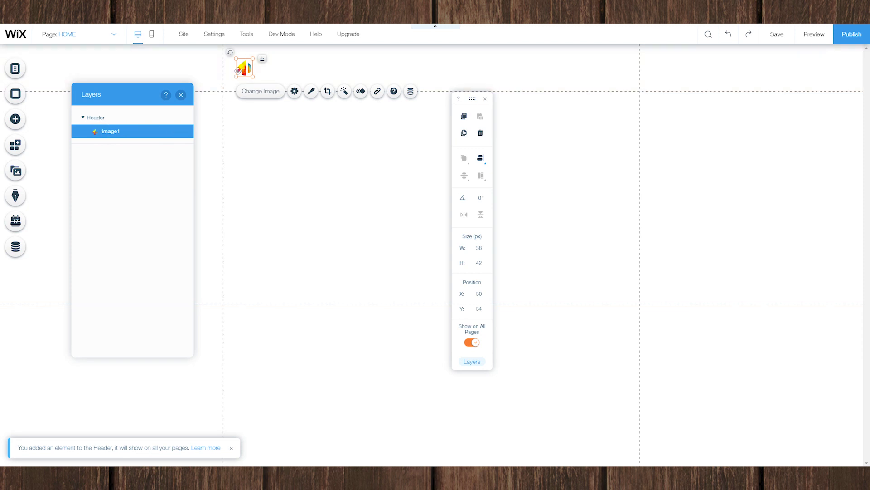
left_click_drag(243, 74, 260, 139)
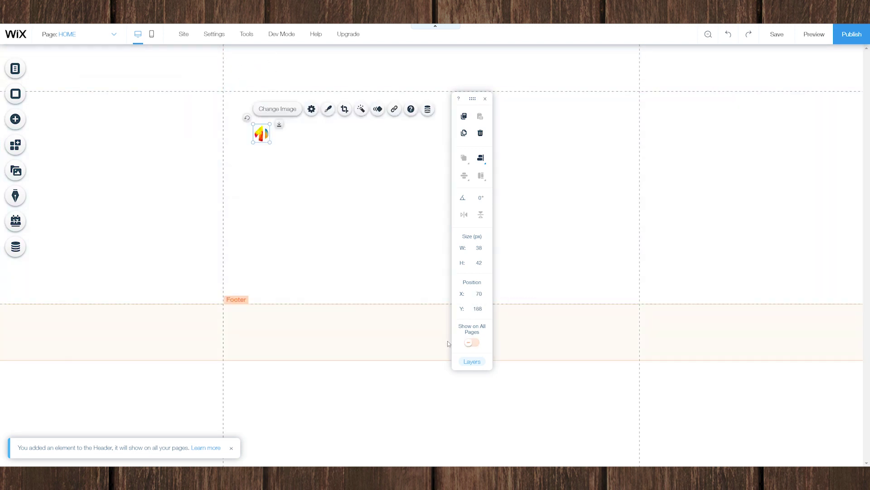
left_click(471, 361)
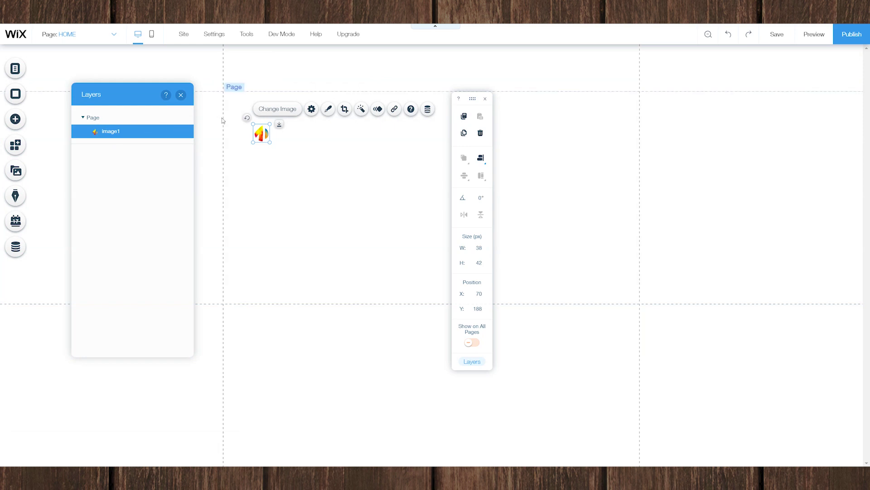
left_click(290, 141)
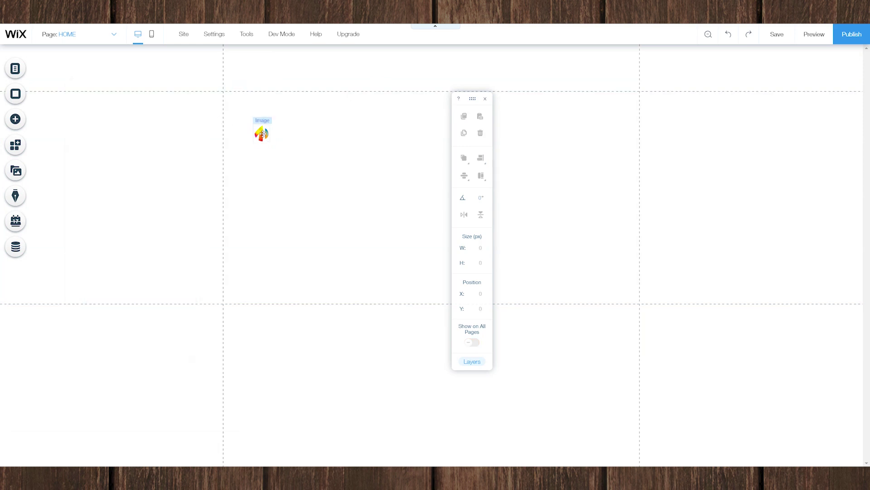
left_click_drag(261, 133, 235, 65)
Select the header and move its size panel aside to edit the height
left_click(365, 67)
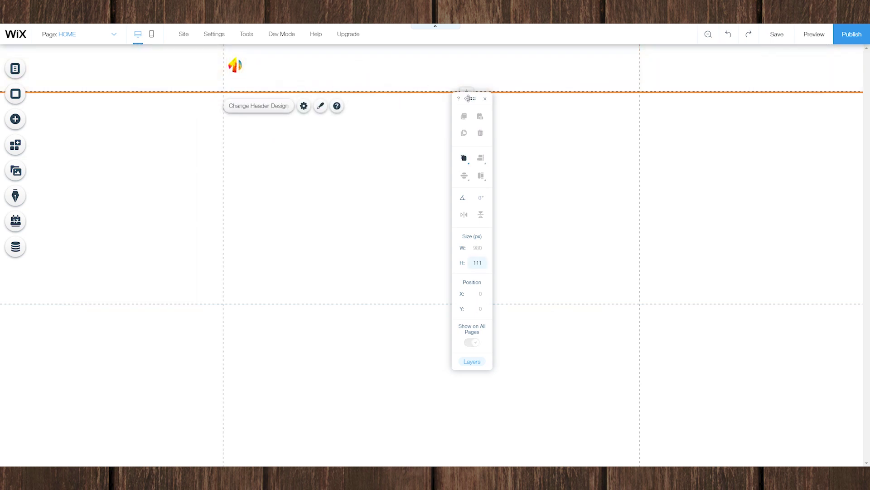
left_click_drag(472, 99, 819, 104)
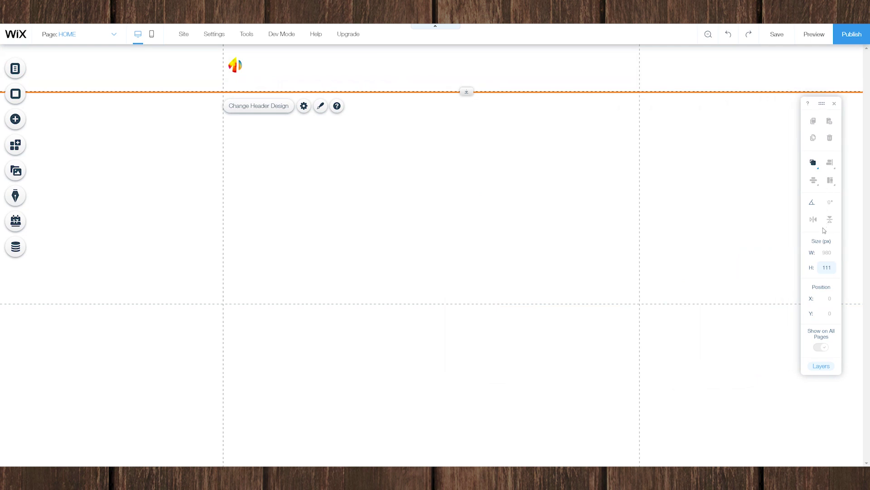
left_click(825, 268)
Set the header height to 69 px and drag the logo up within it
type("69")
key("Return")
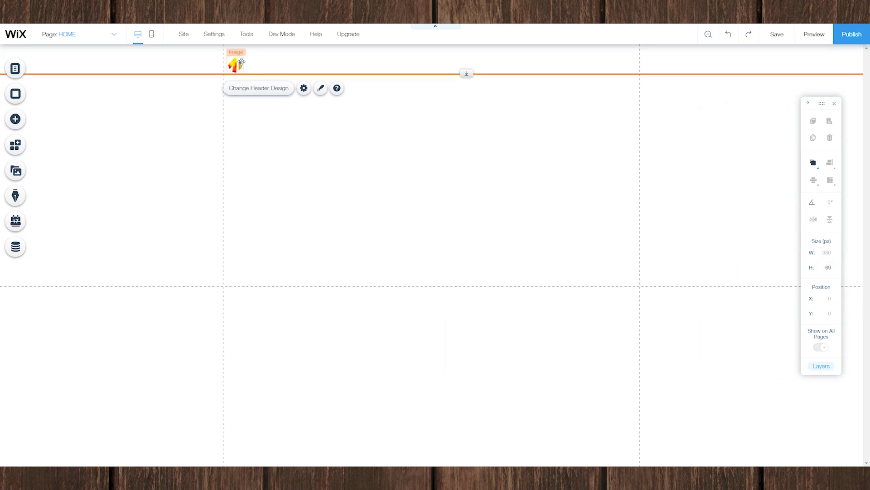
left_click_drag(234, 63, 237, 56)
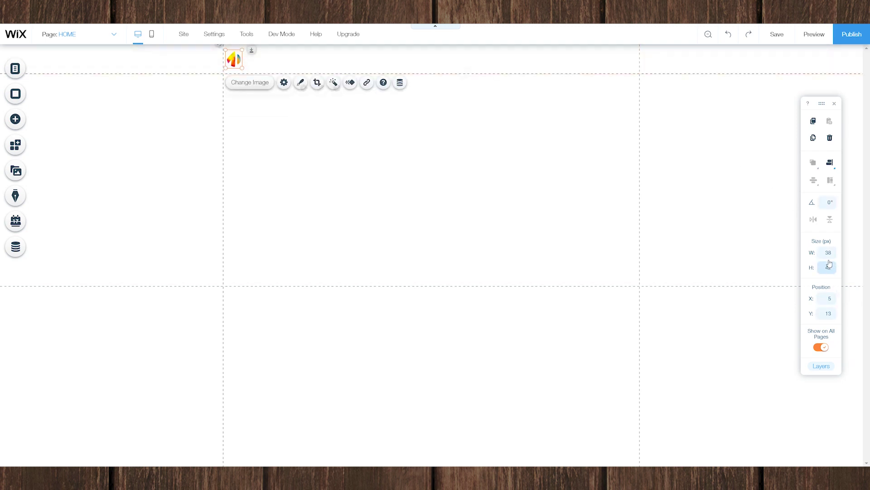
key("Escape")
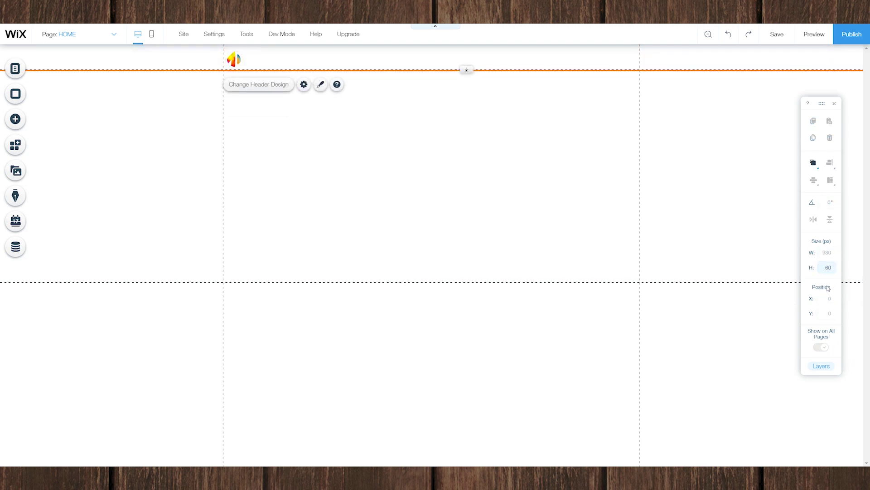
Nudge the logo into place at X 14, Y 9 with dragging and arrow keys
left_click(236, 59)
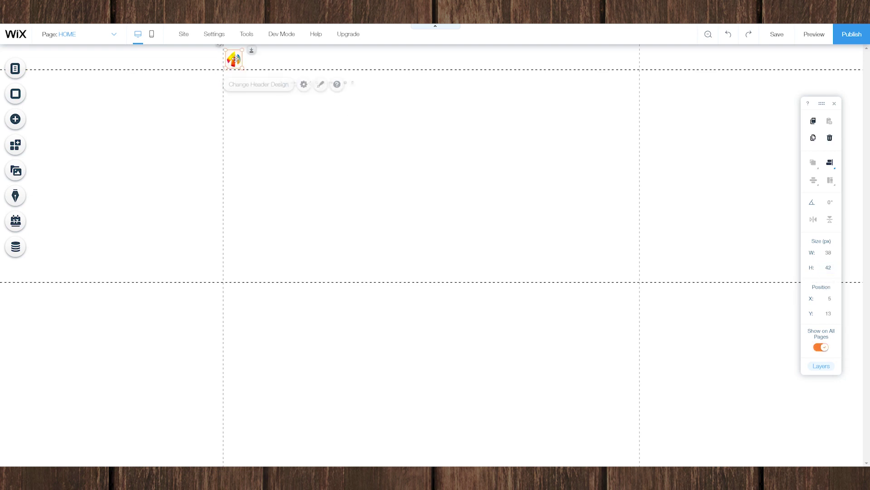
left_click_drag(236, 59, 231, 53)
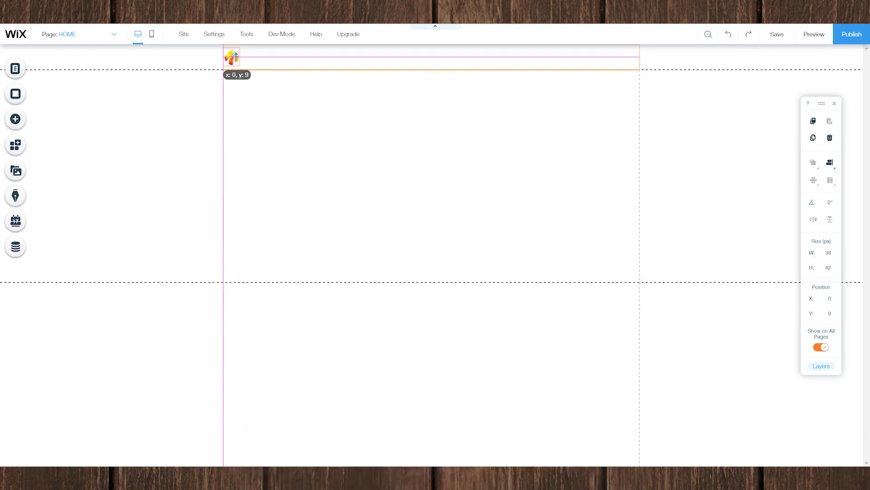
key("Left")
key("Left")
key("Left")
key("Left")
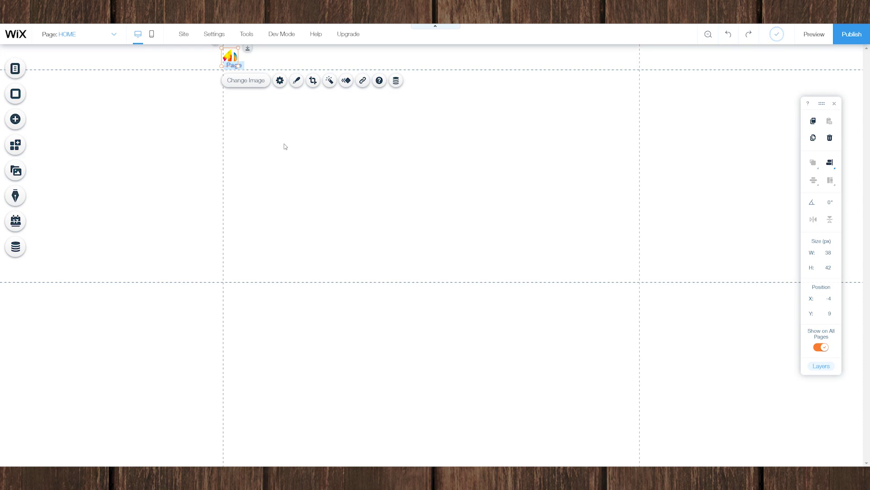
key("shift+Right")
key("shift+Right")
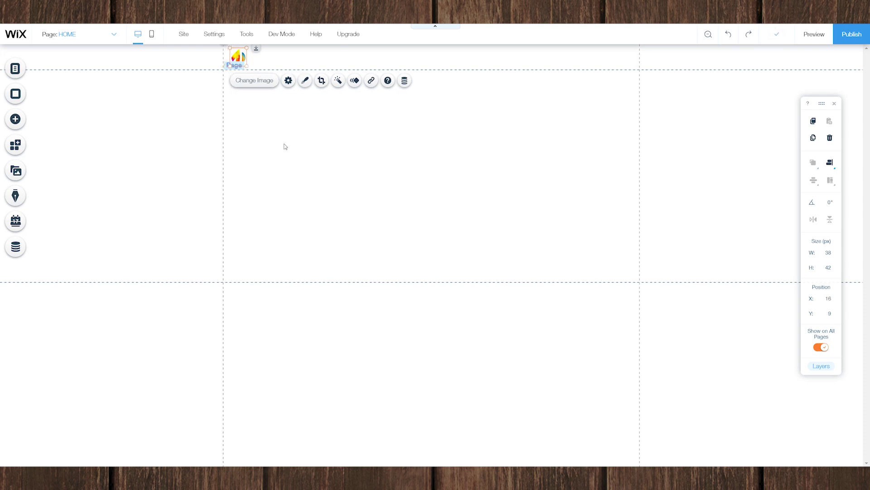
key("Left")
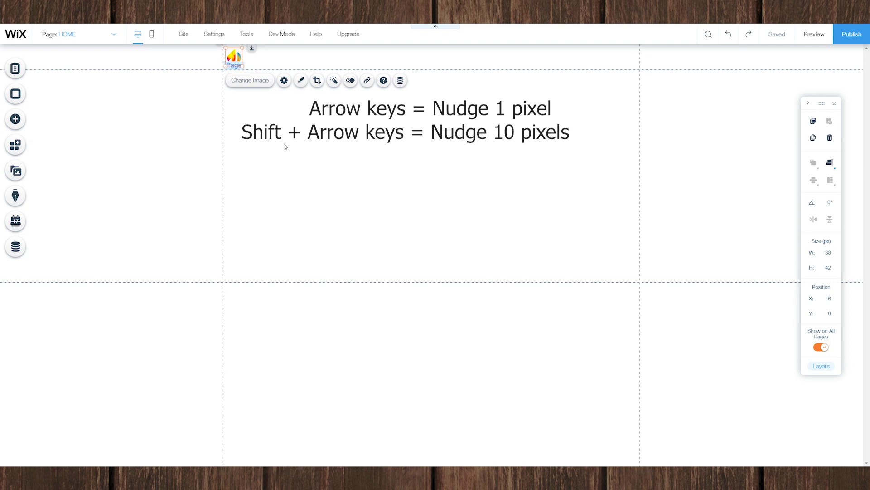
key("Right")
key("Left")
key("Left")
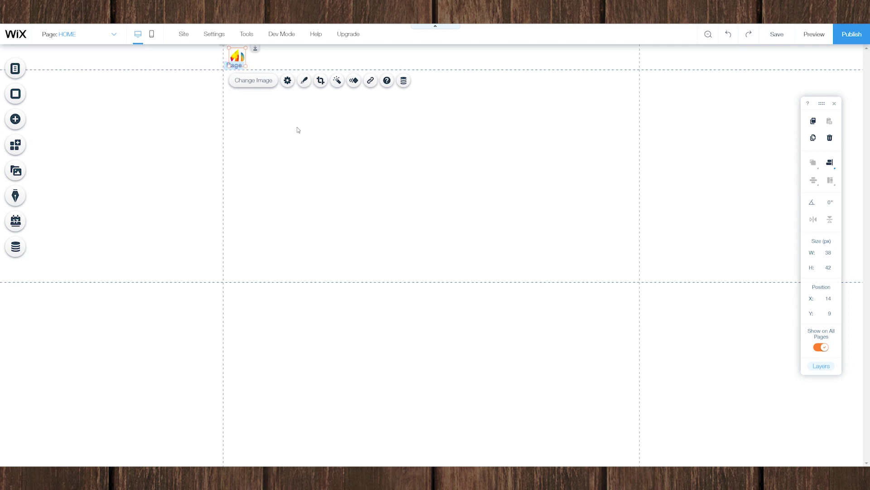
left_click(297, 128)
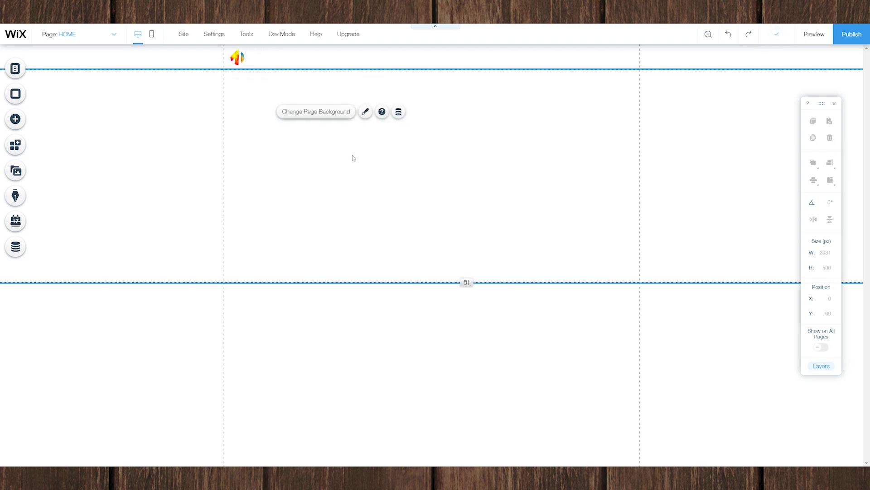
Browse the Wix media and Shutterstock libraries for a page background image, choosing none
left_click(16, 94)
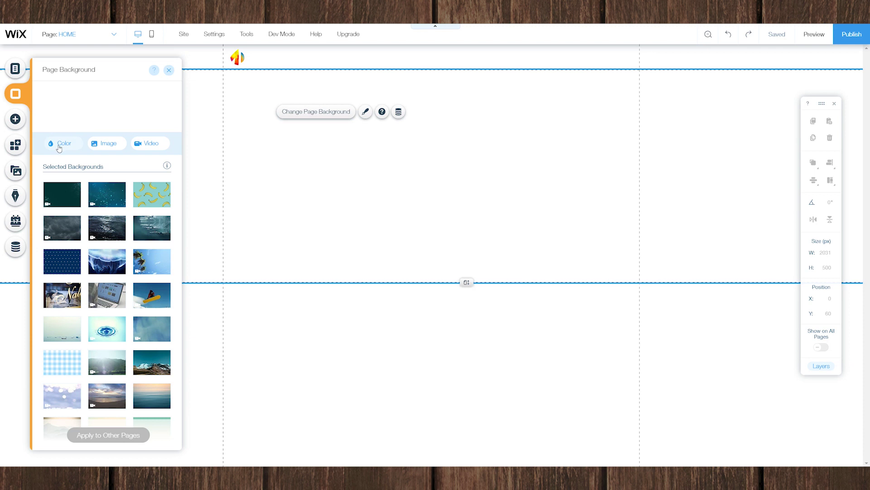
mouse_move(102, 202)
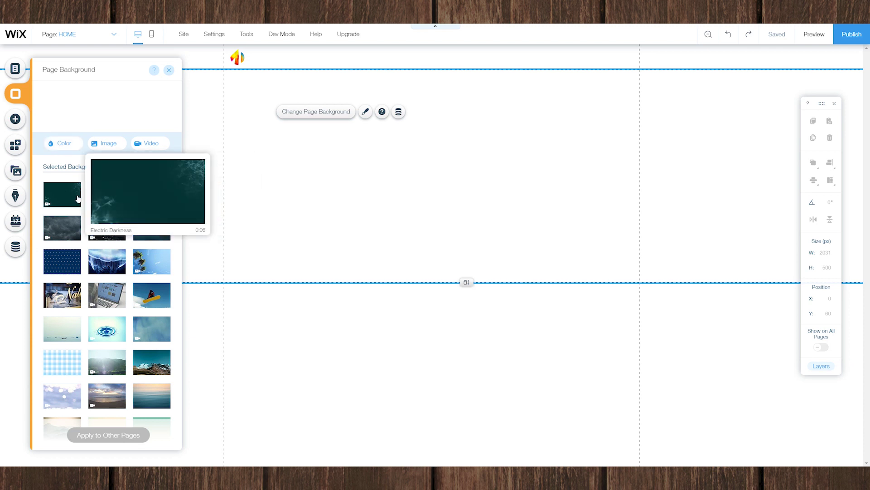
left_click(106, 144)
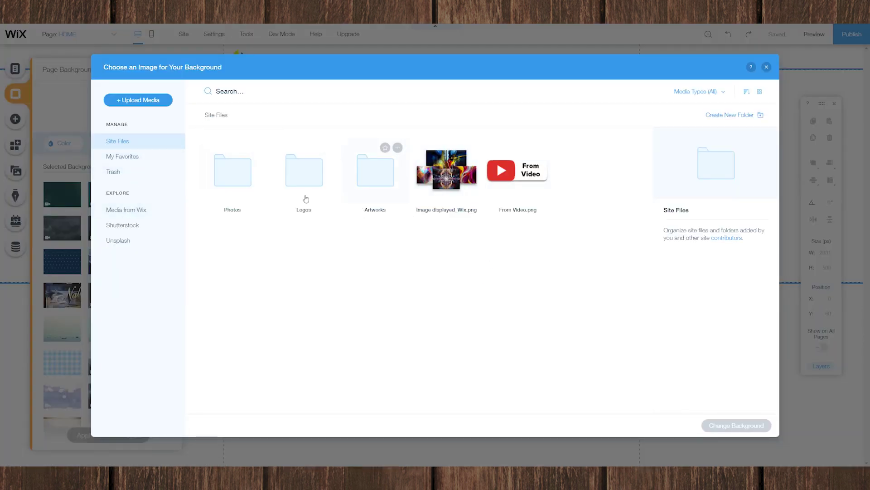
left_click(132, 213)
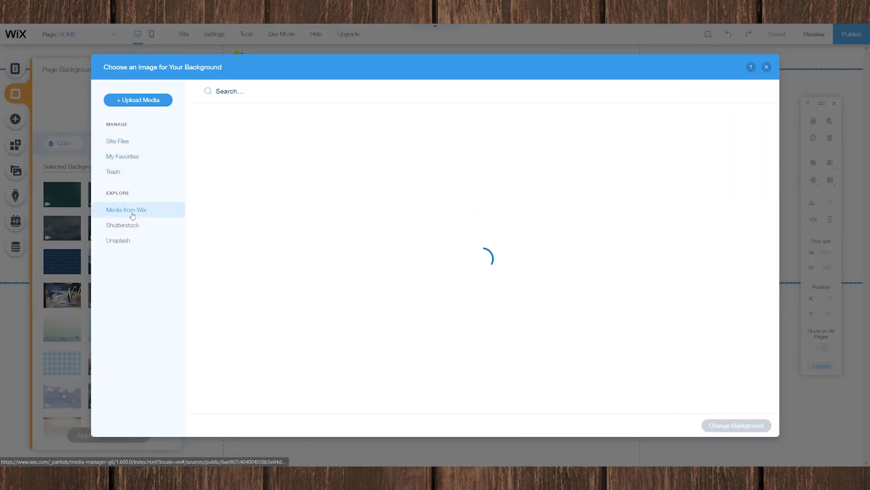
scroll(464, 286, "down", 8)
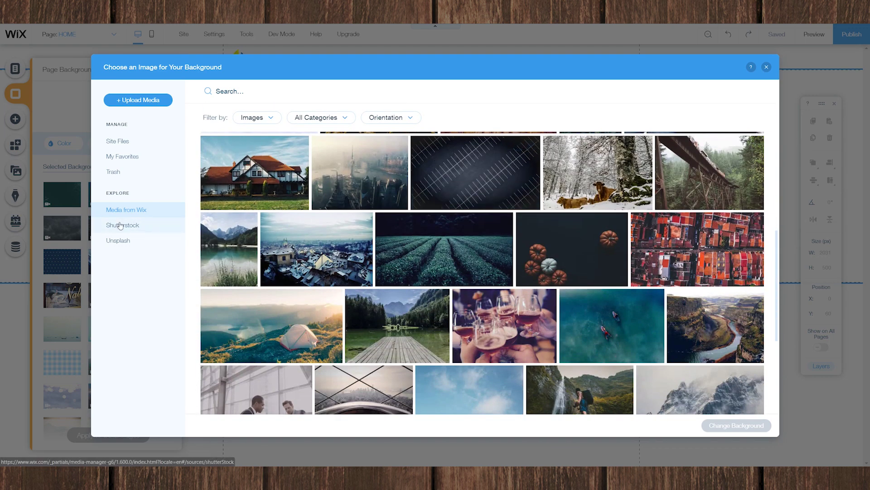
left_click(120, 227)
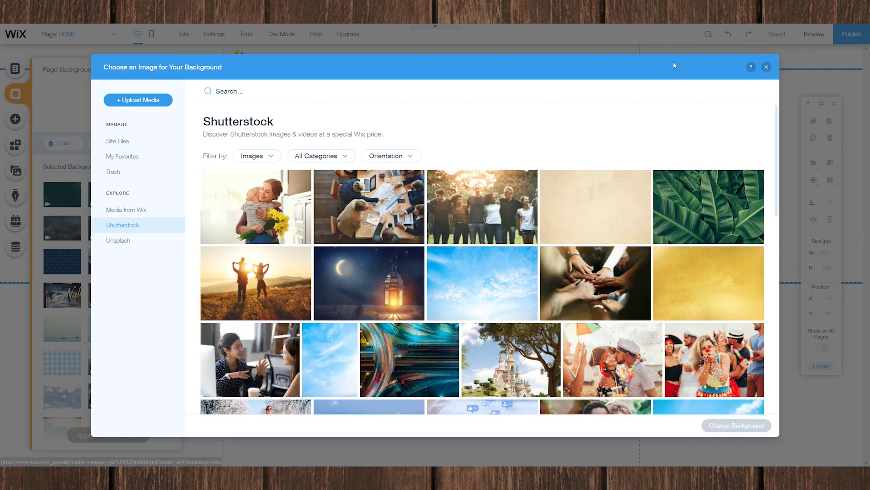
left_click(766, 68)
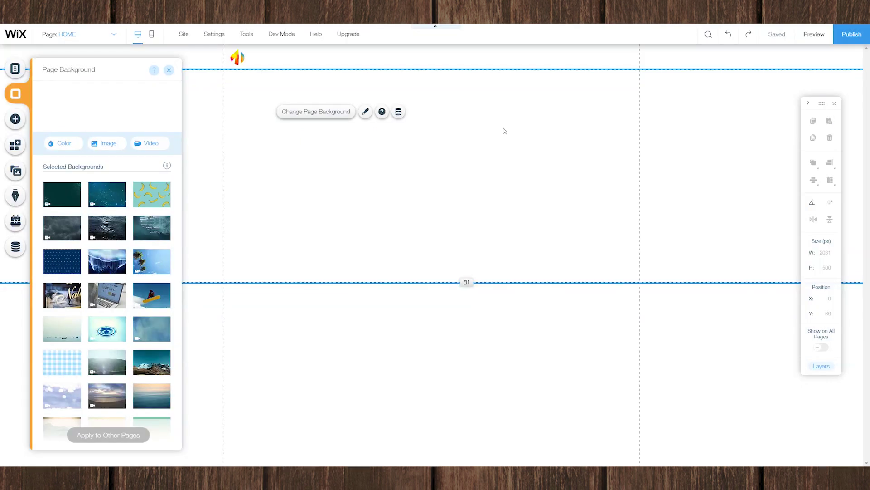
Save #F8F8F8 as a custom colour and apply it as the page background
left_click(65, 149)
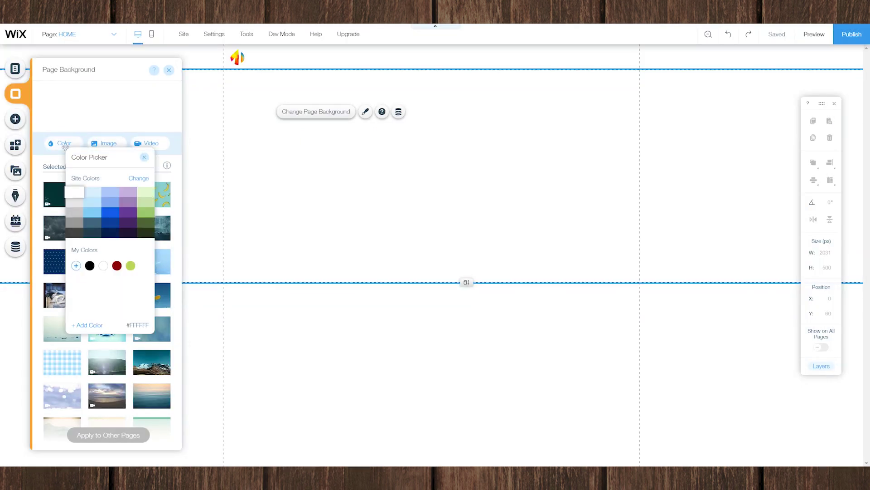
left_click(96, 326)
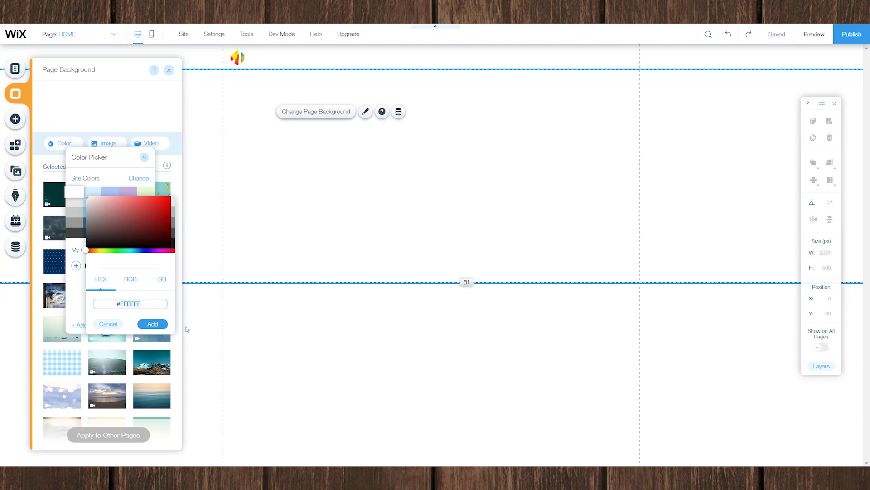
type("#f8f8f8")
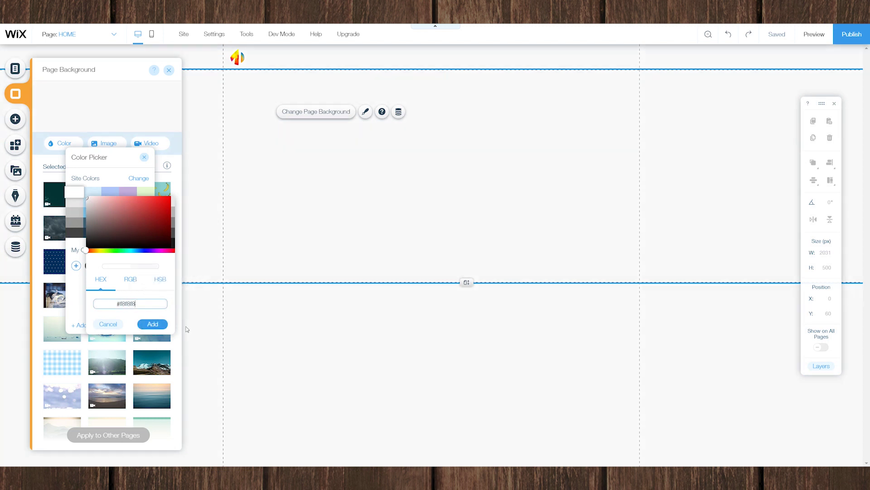
left_click(151, 324)
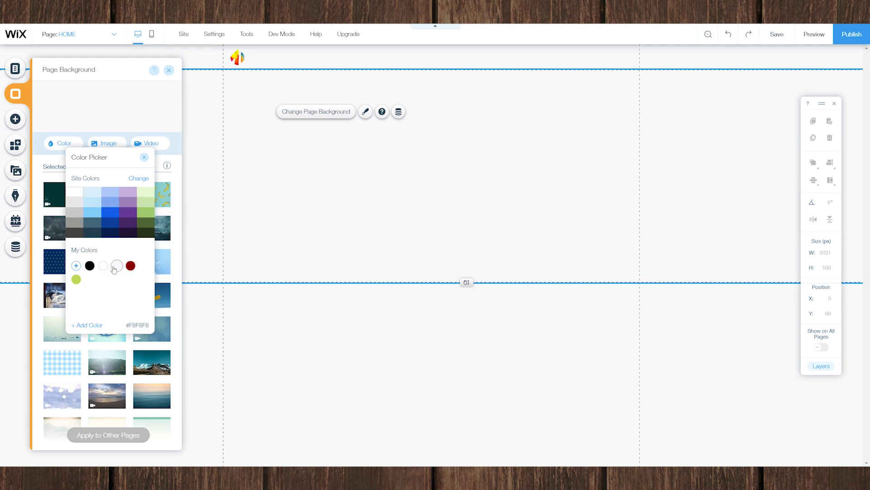
left_click(144, 157)
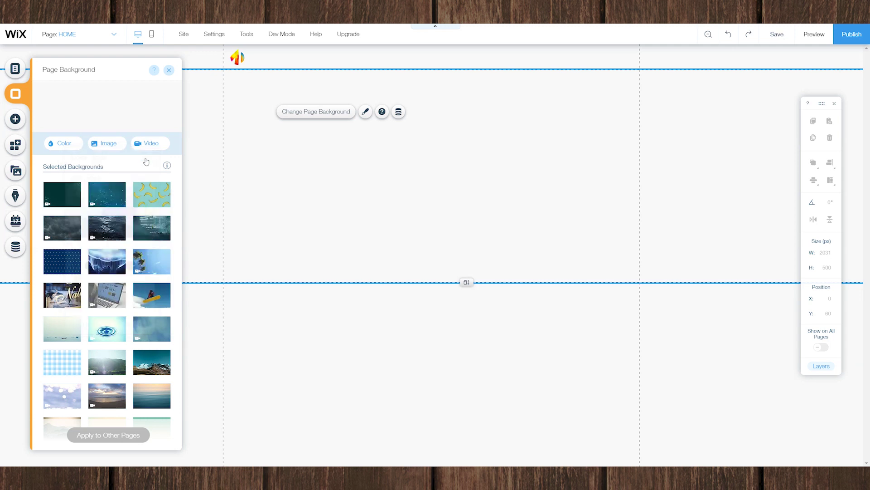
left_click(169, 71)
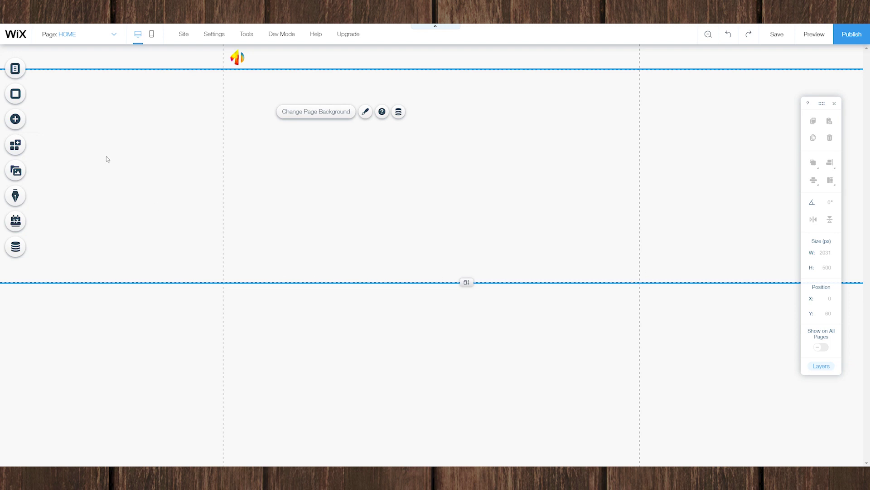
Look through the Text, Shape and Box elements, then bring up the Classic strip designs
left_click(24, 120)
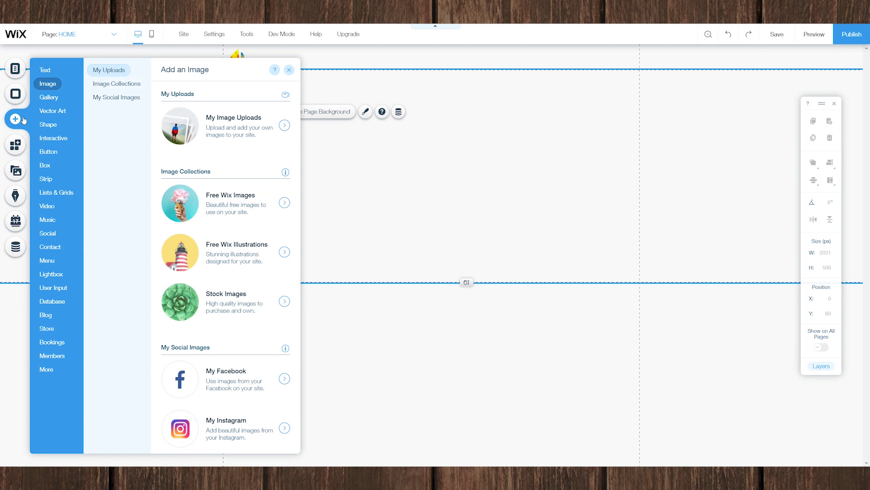
left_click(45, 69)
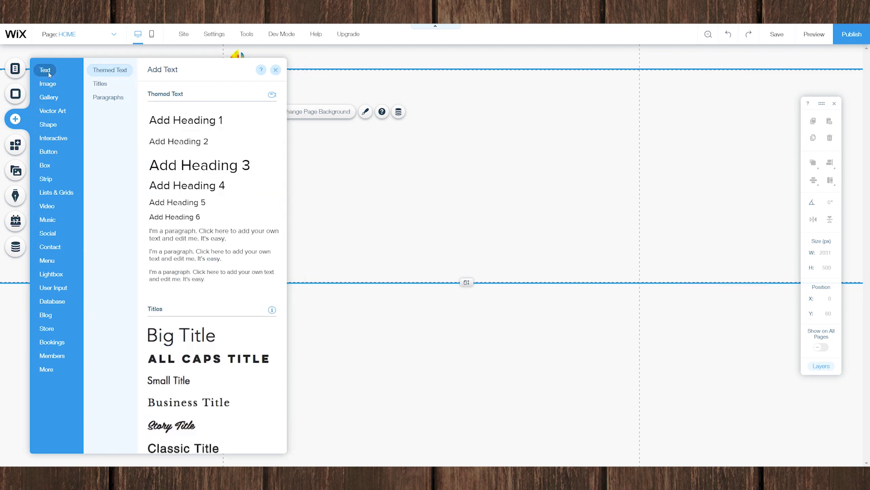
mouse_move(51, 105)
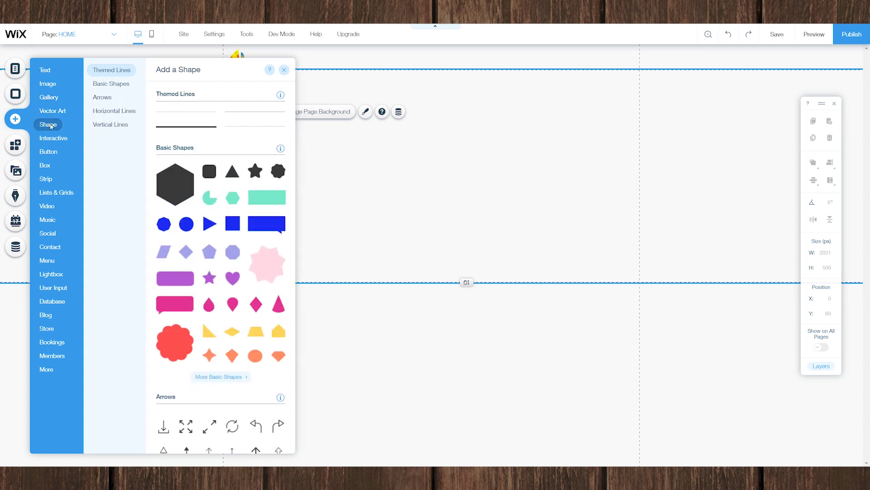
mouse_move(51, 153)
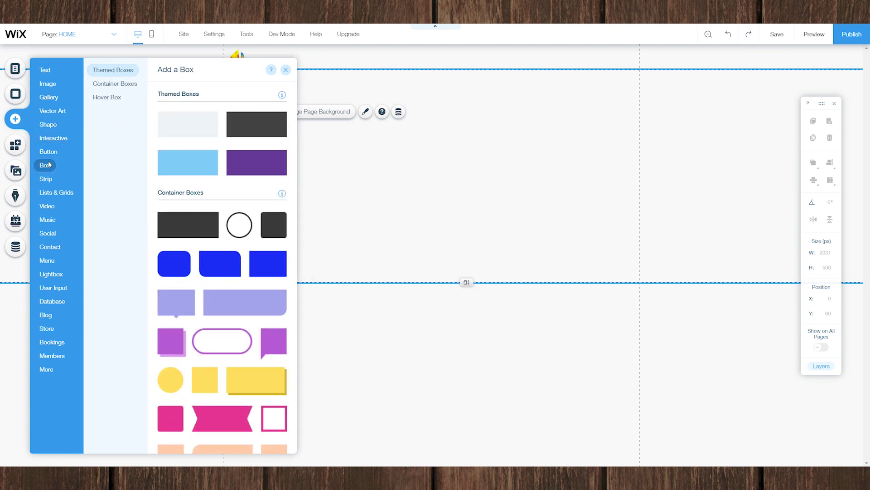
mouse_move(49, 180)
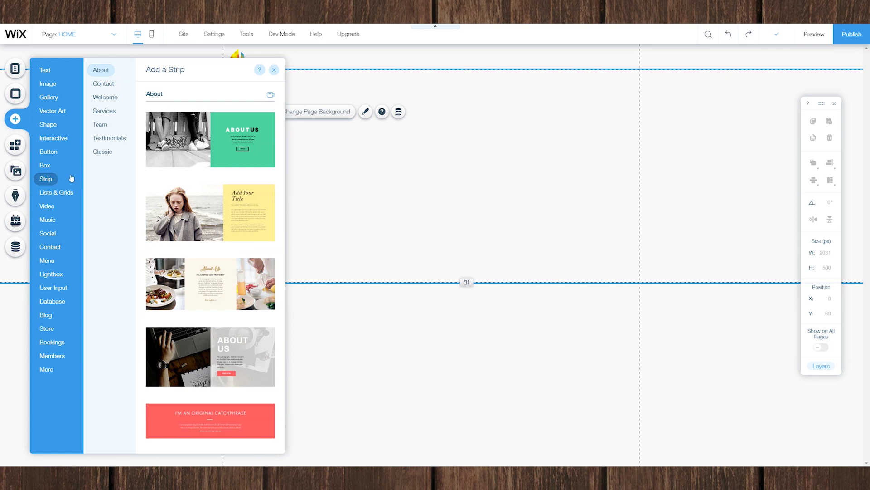
scroll(219, 205, "down", 4)
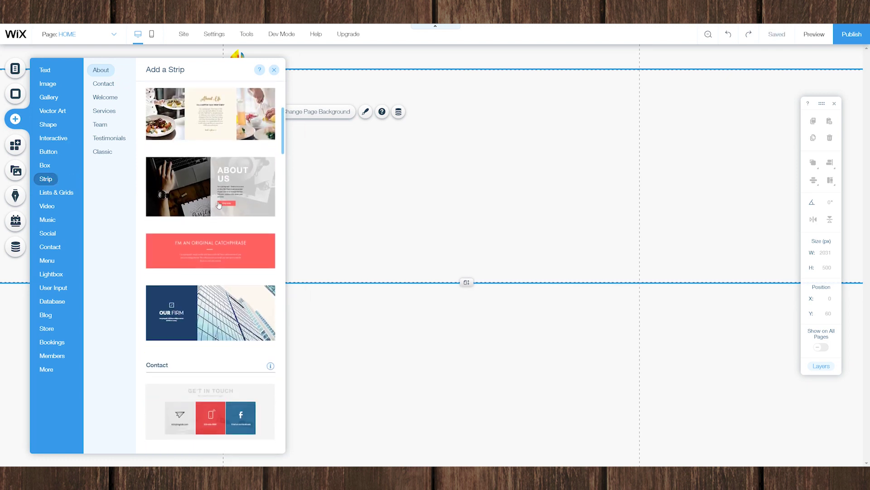
scroll(218, 205, "down", 3)
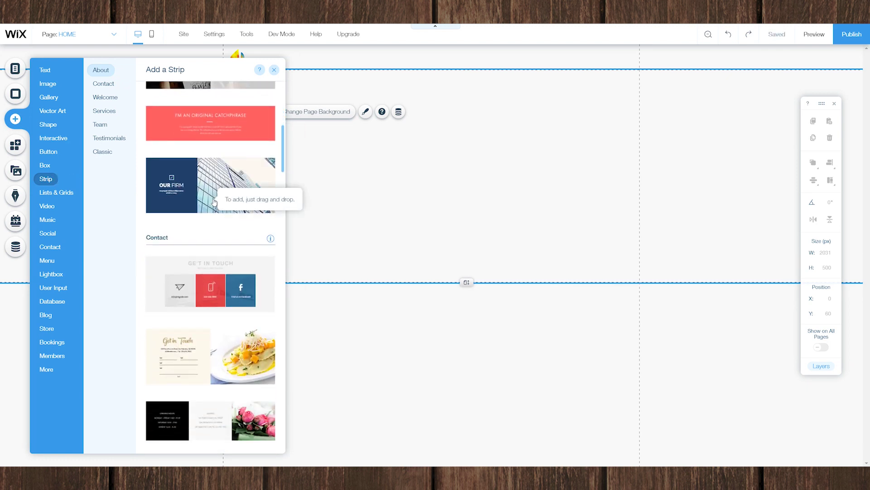
scroll(215, 201, "down", 3)
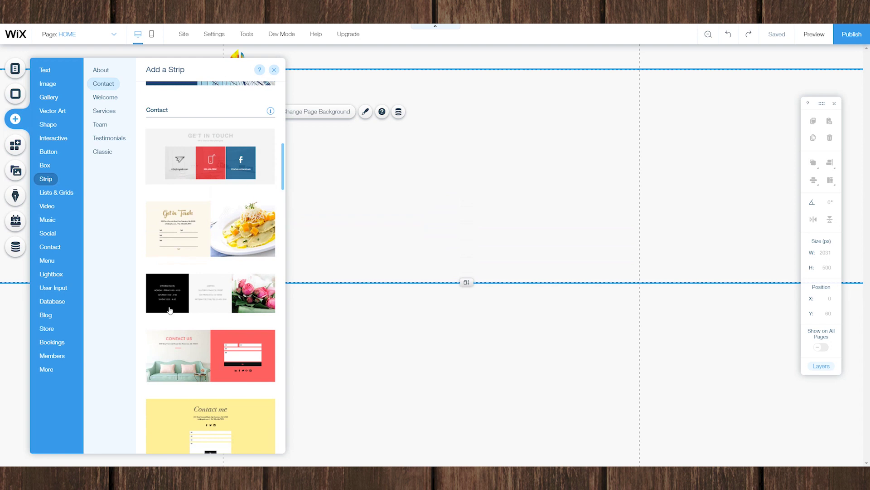
scroll(169, 310, "down", 4)
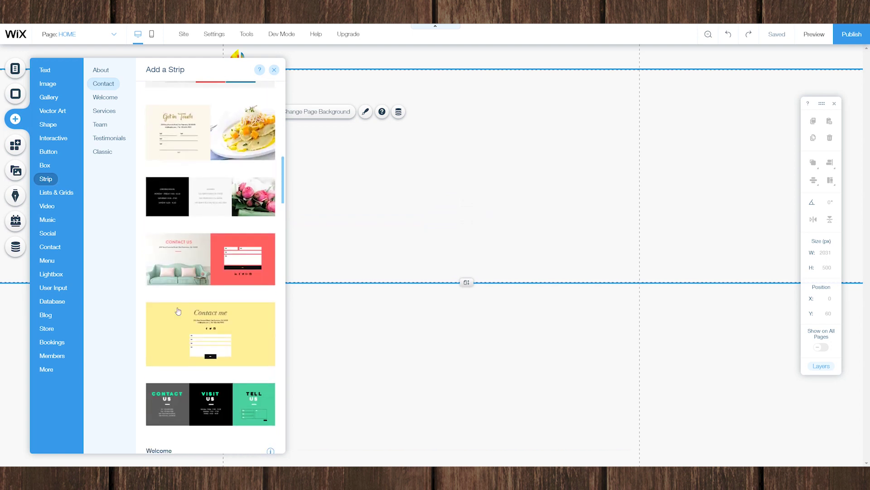
left_click(105, 156)
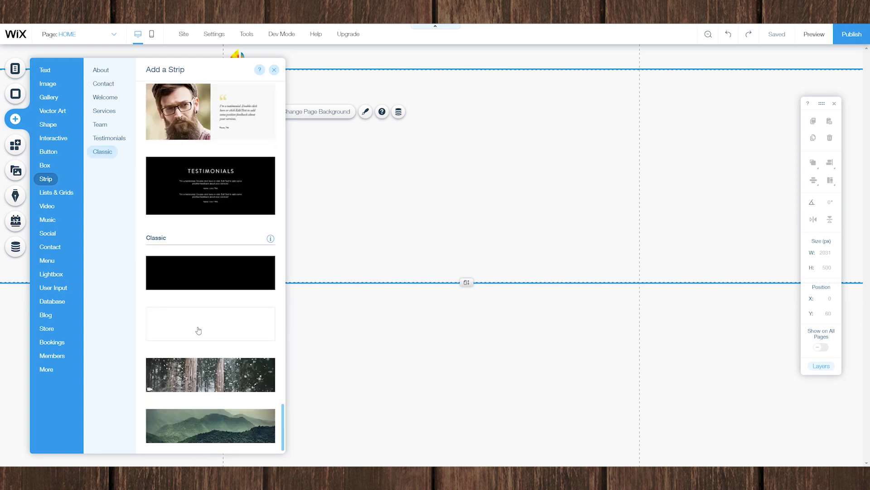
Place a plain white Classic strip under the header and check the header's height
left_click_drag(209, 323, 384, 173)
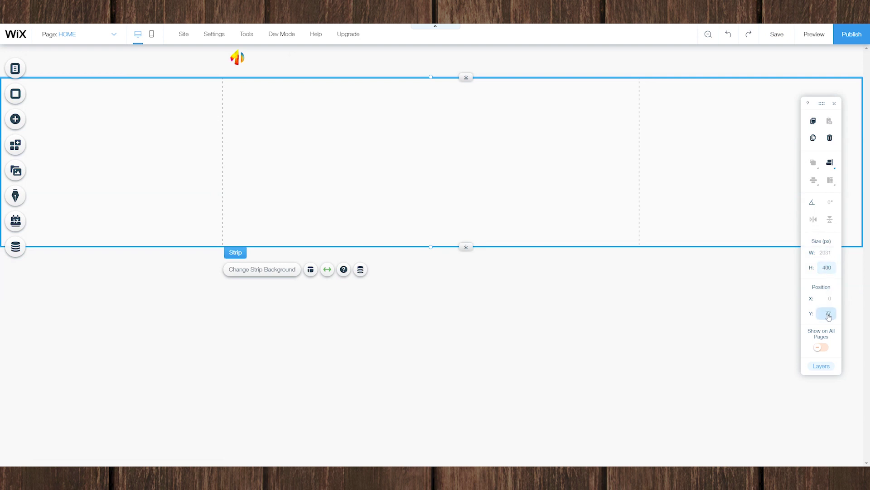
left_click(667, 72)
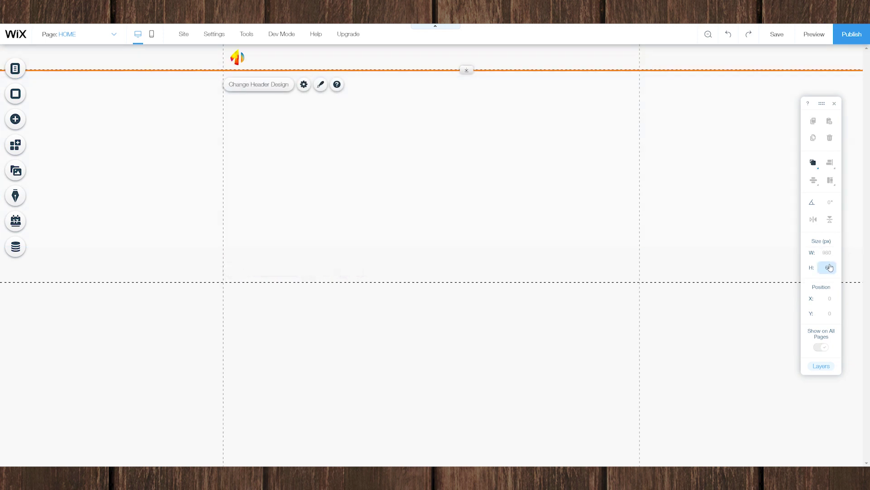
left_click(654, 163)
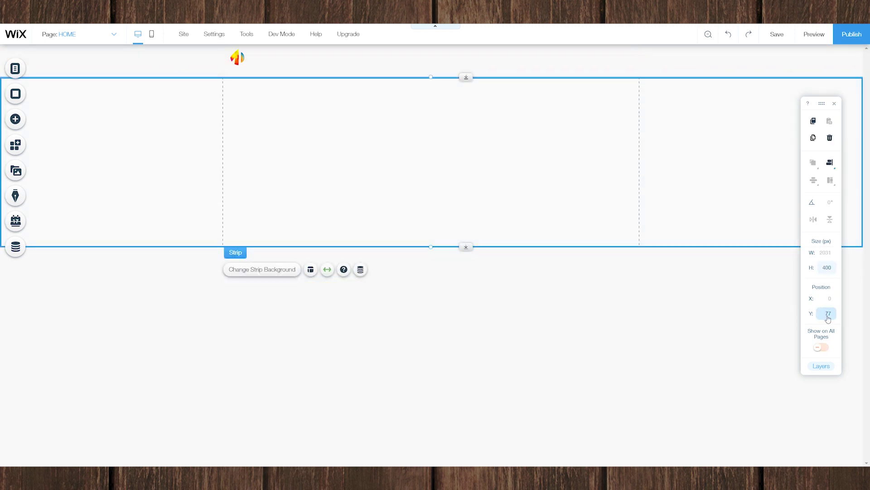
Position the strip at Y 60 and make it 1080 px tall
key("Return")
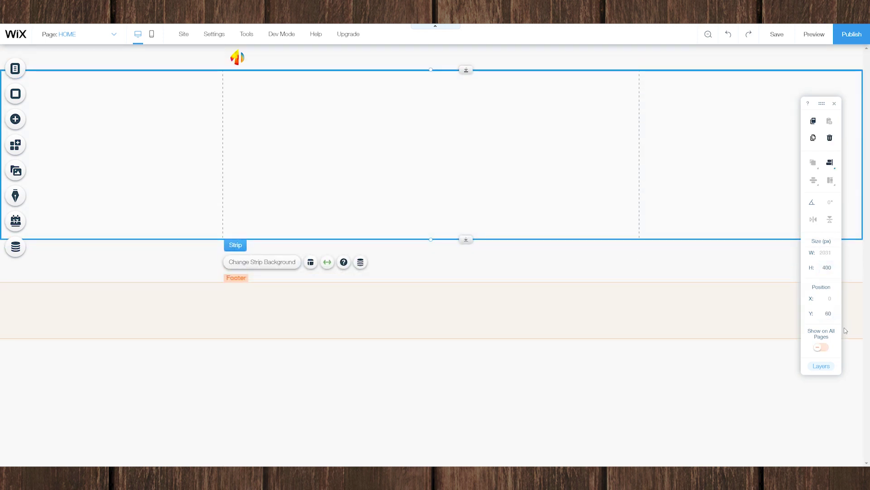
left_click(828, 267)
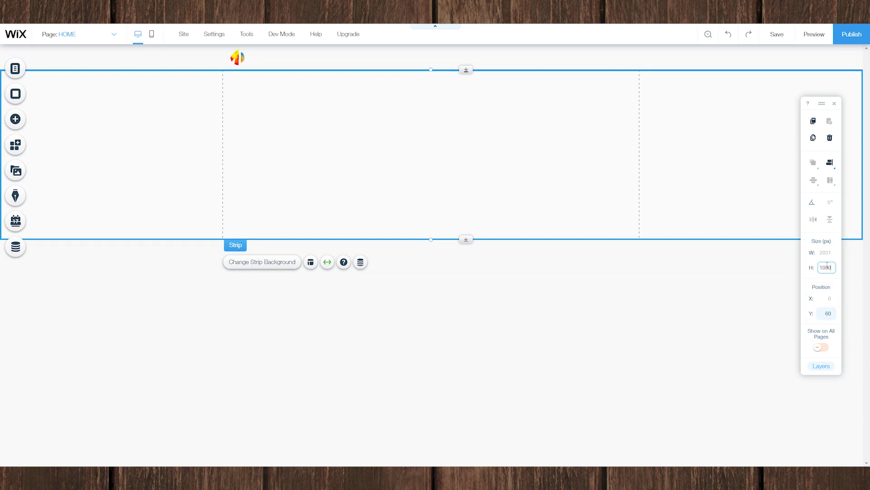
key("Return")
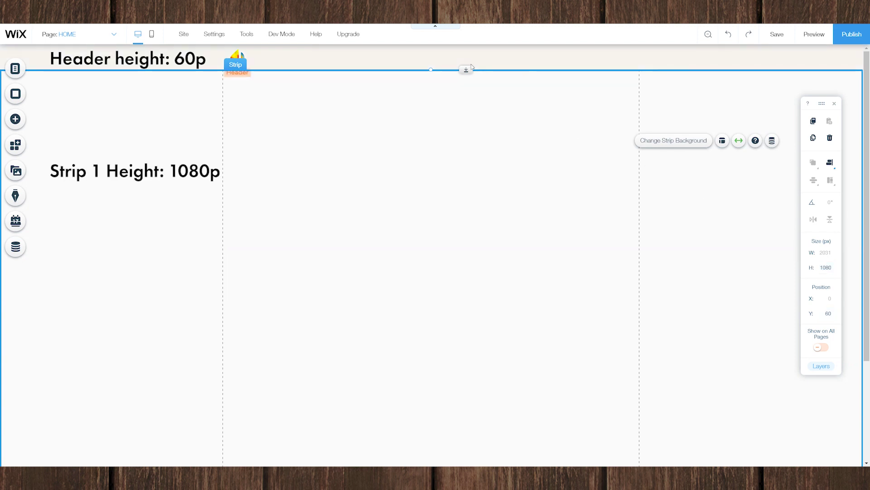
scroll(488, 159, "down", 4)
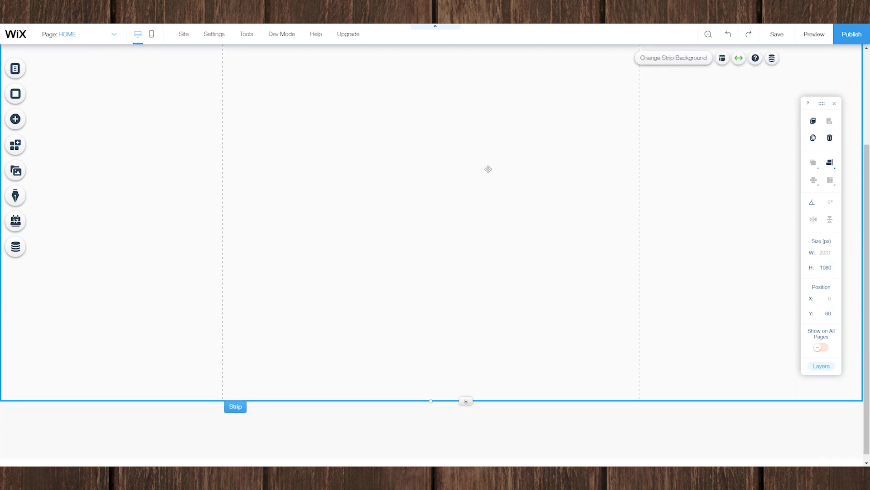
scroll(488, 169, "up", 4)
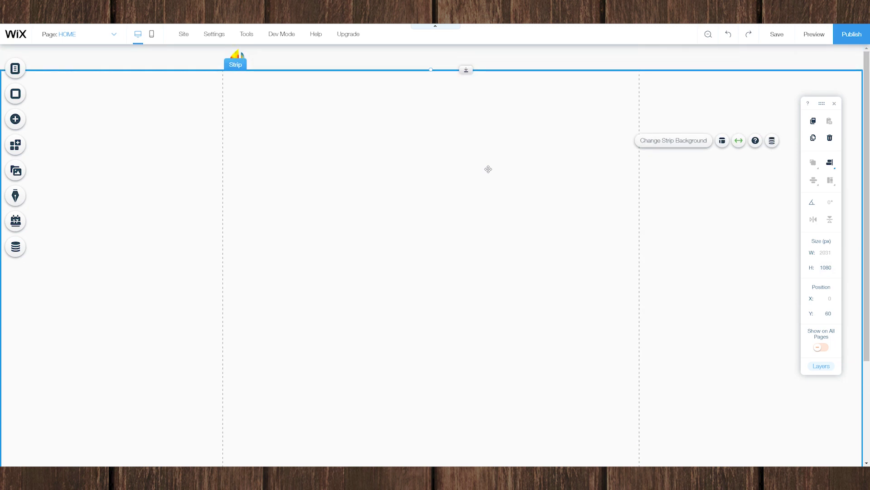
scroll(488, 169, "down", 4)
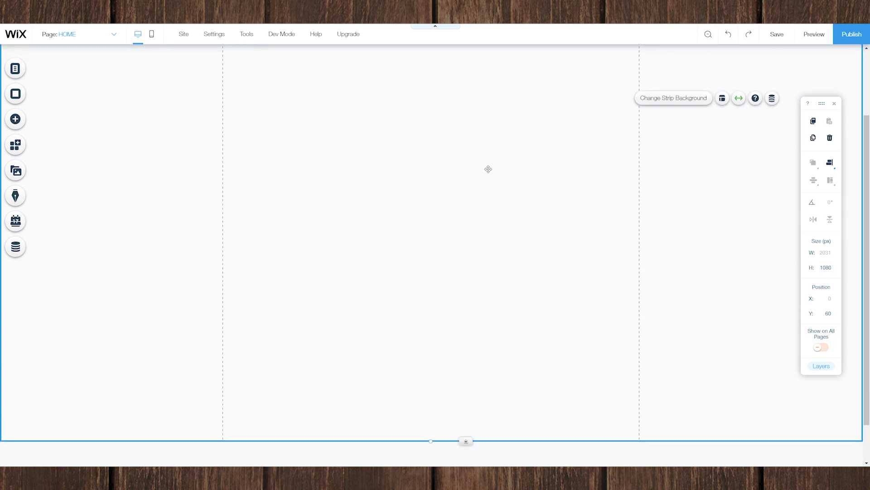
scroll(488, 169, "up", 4)
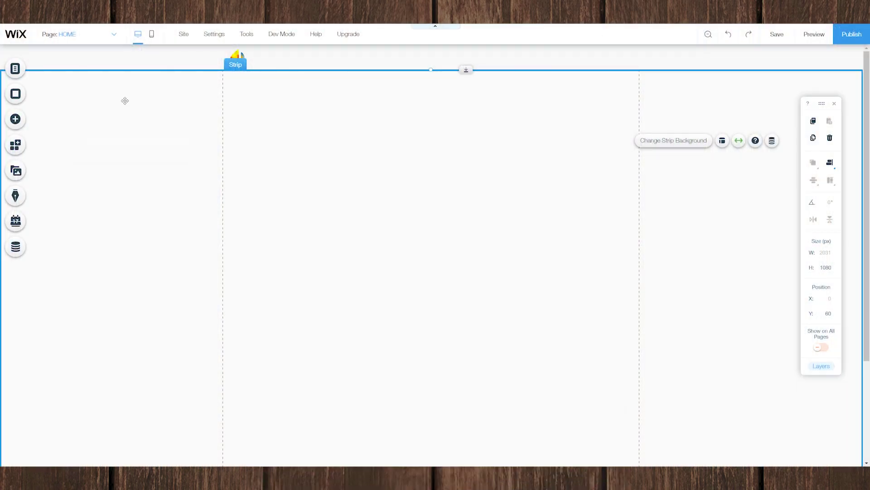
Add Image displayed_Wix.png from the site's uploaded images to the page
left_click(15, 119)
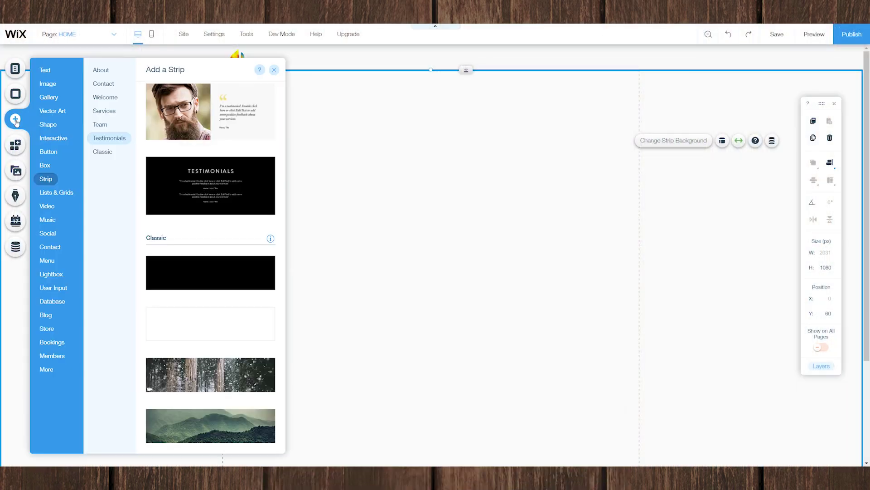
left_click(49, 85)
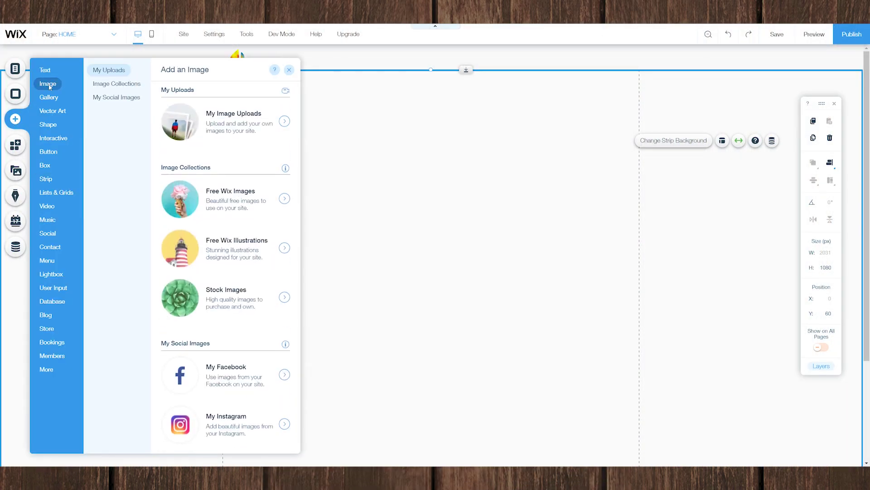
left_click(236, 126)
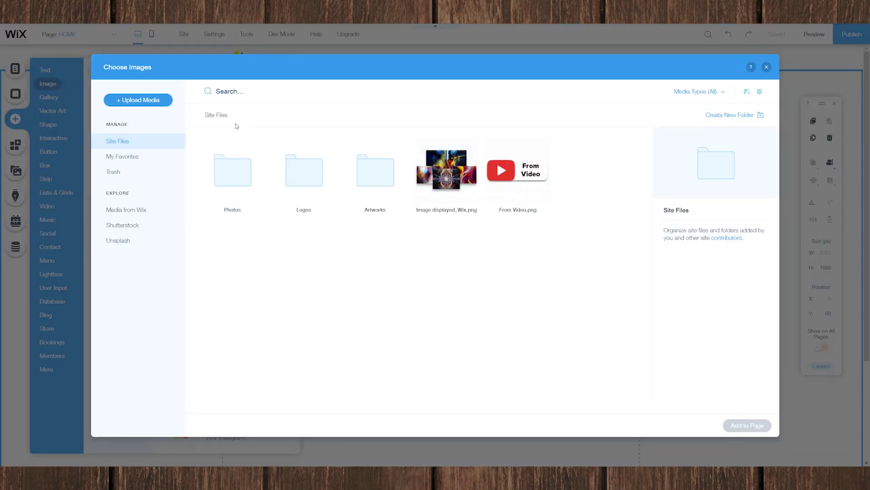
left_click(446, 170)
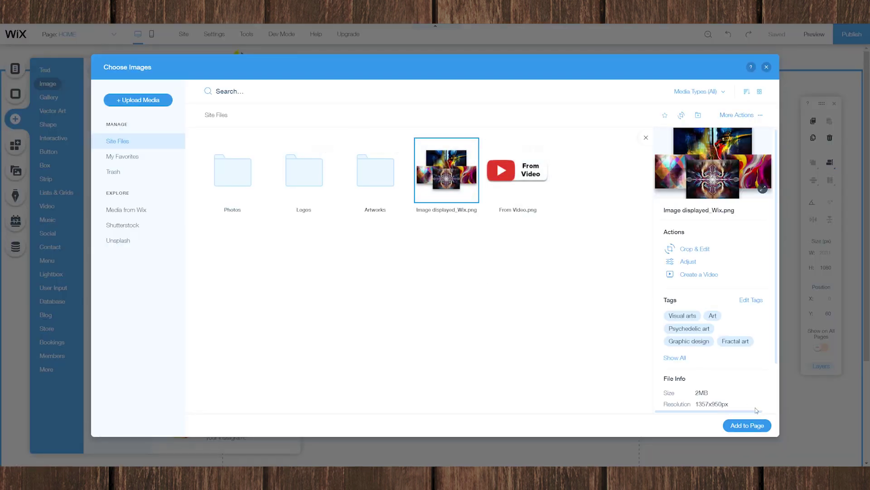
left_click(748, 425)
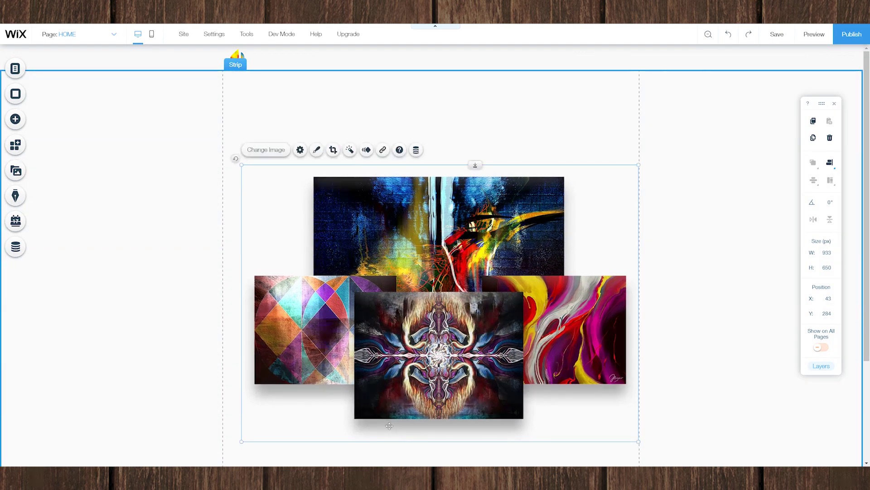
Enlarge the collage to 980 px wide and move it lower in the strip
left_click_drag(242, 429, 224, 451)
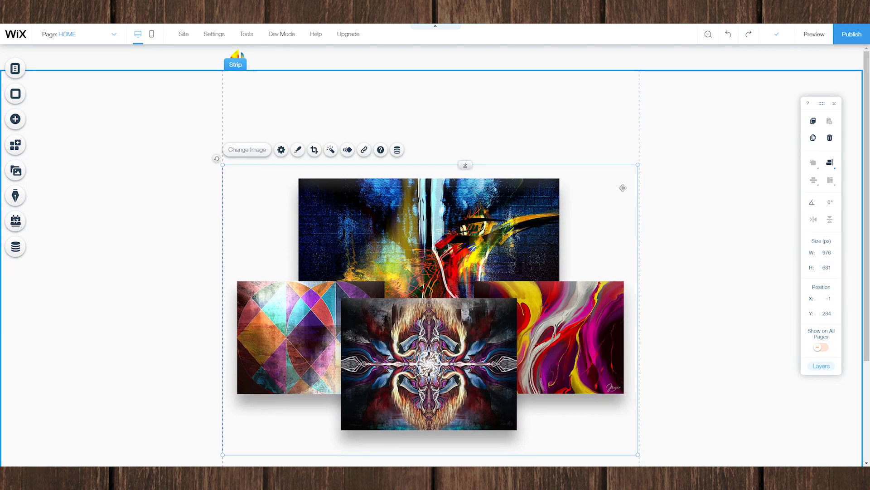
left_click_drag(639, 165, 642, 166)
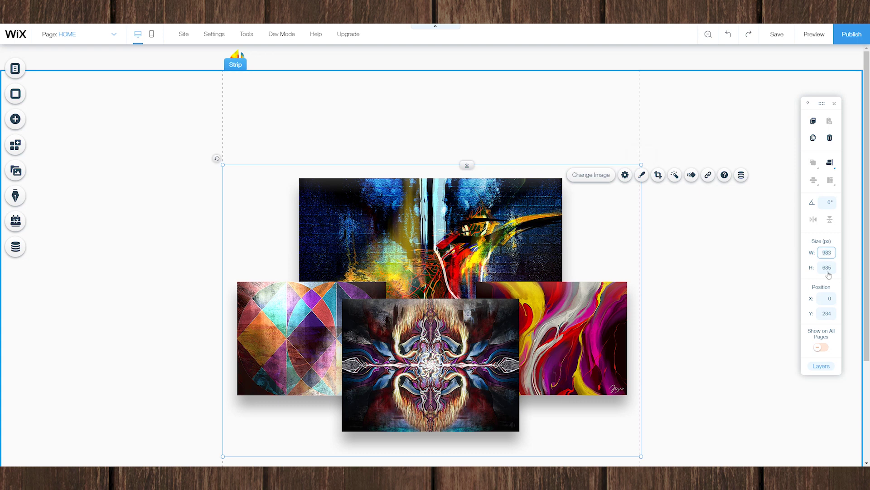
type("980")
key("Return")
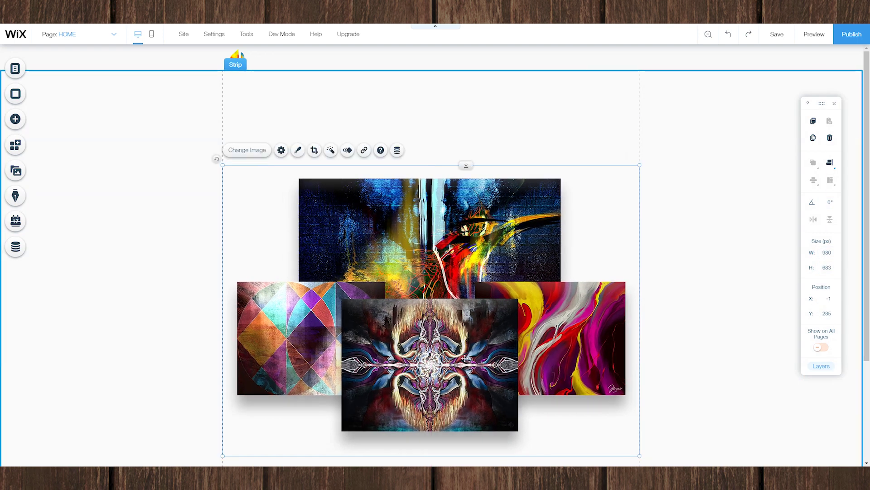
mouse_move(833, 162)
left_click_drag(479, 228, 479, 258)
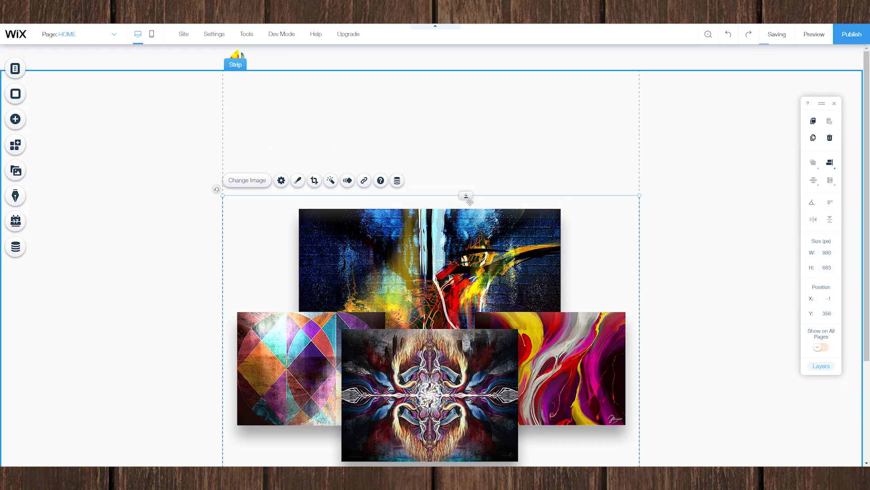
left_click(15, 119)
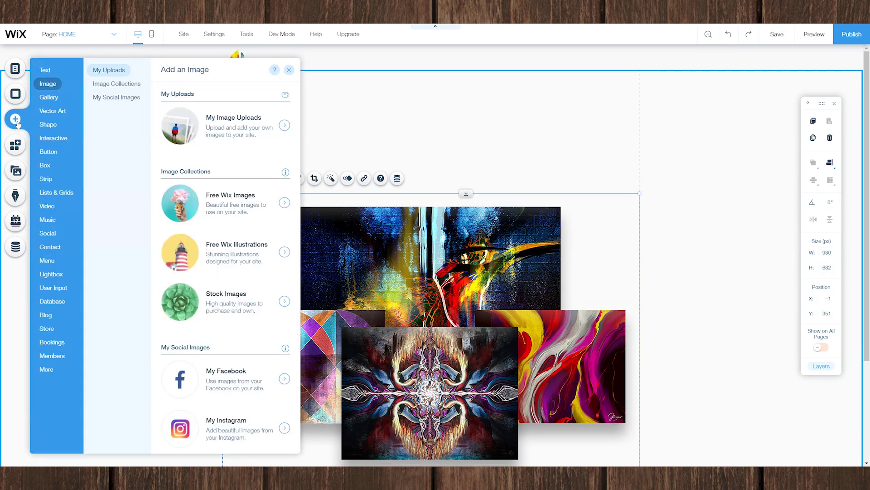
Add a Heading 3 above the collage in Futura reading 'ART AND DESIGN'
left_click(54, 72)
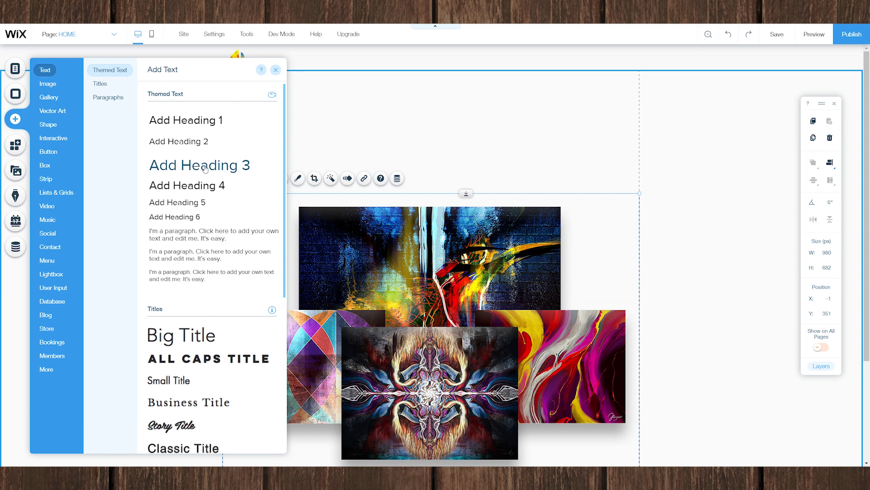
left_click_drag(204, 168, 412, 167)
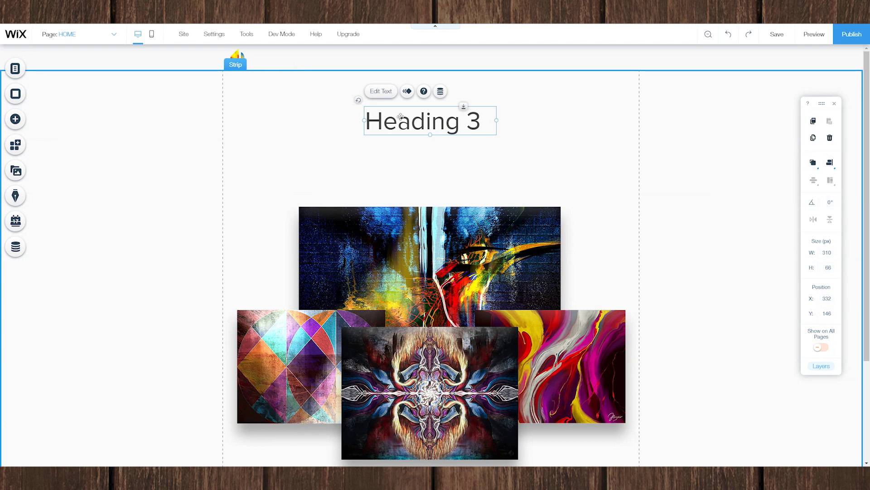
left_click(386, 94)
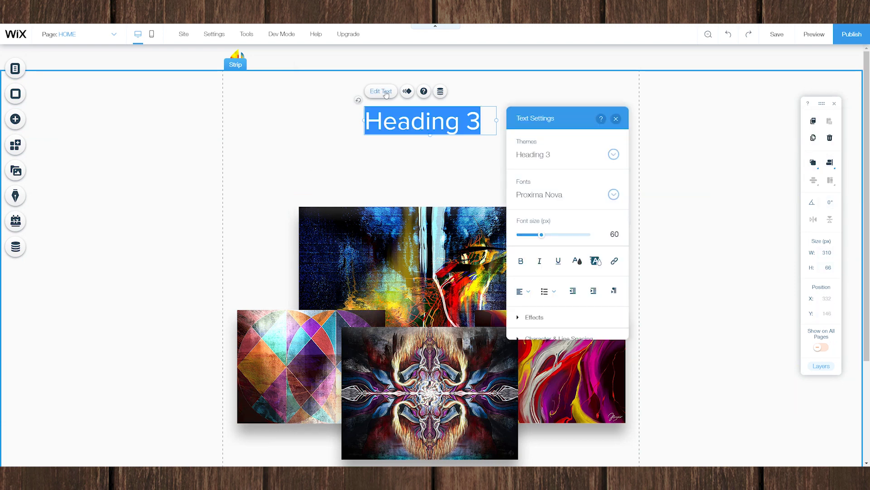
left_click(554, 195)
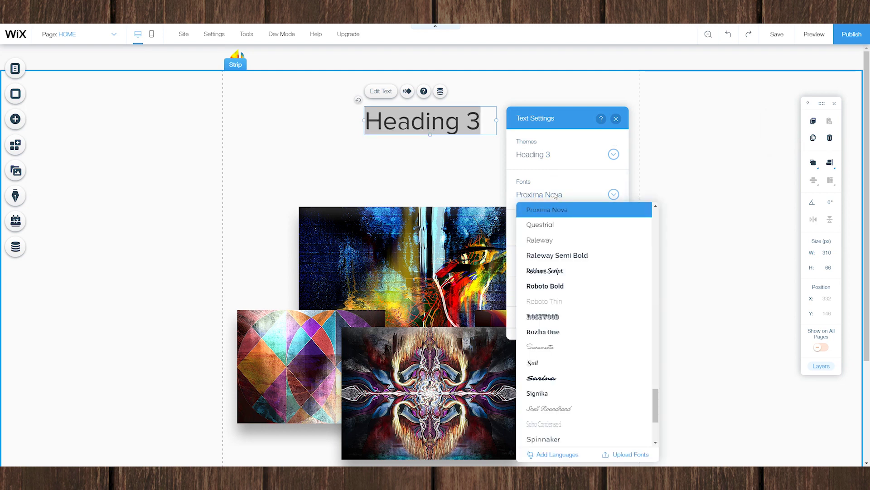
scroll(646, 331, "up", 5)
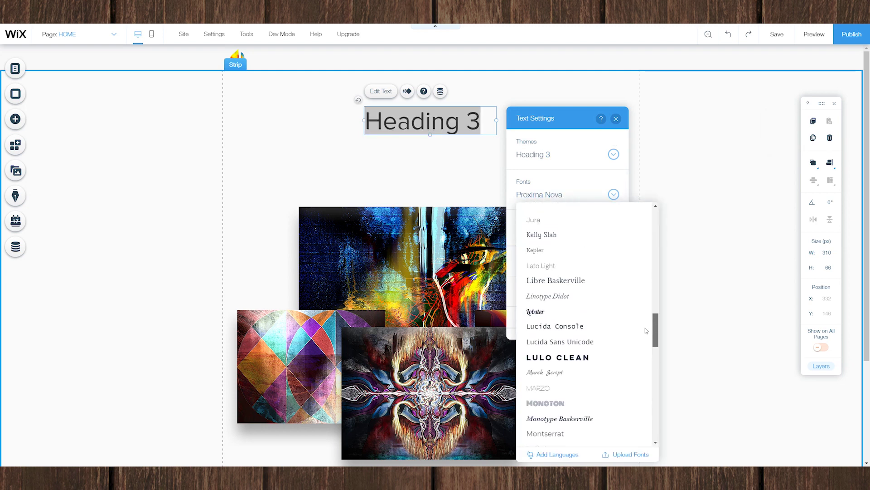
scroll(646, 330, "up", 5)
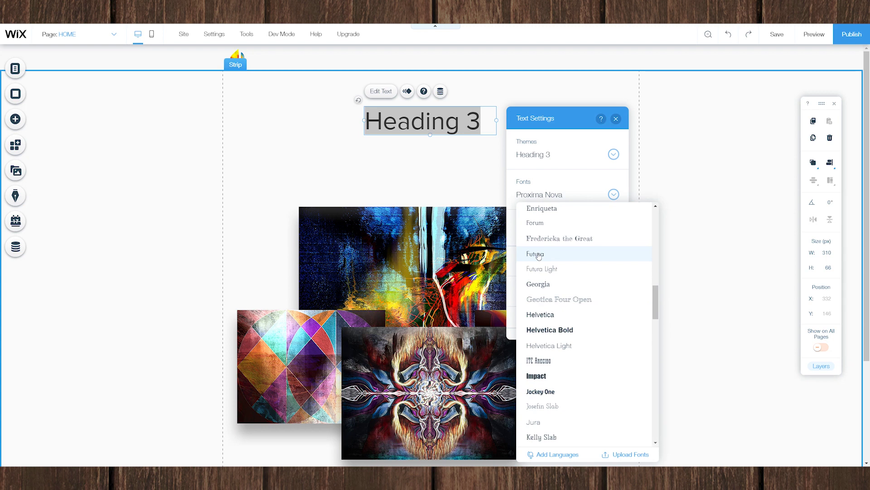
left_click(538, 256)
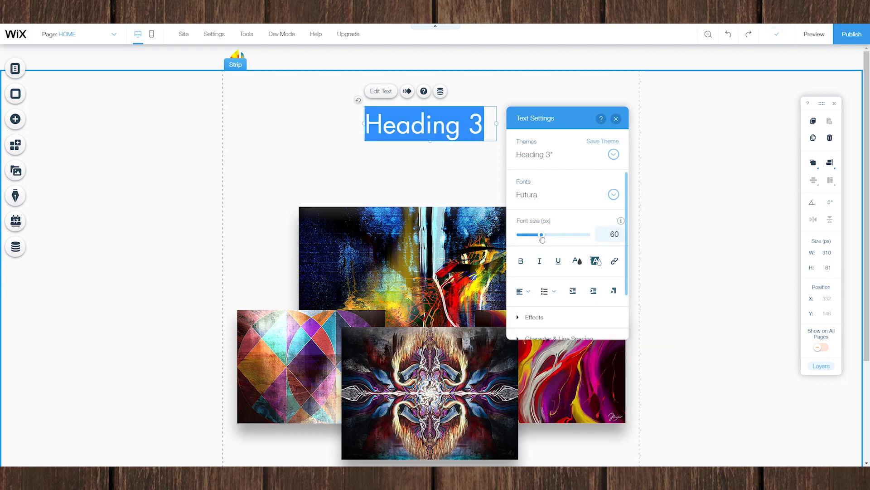
type("ART AND DESIGN")
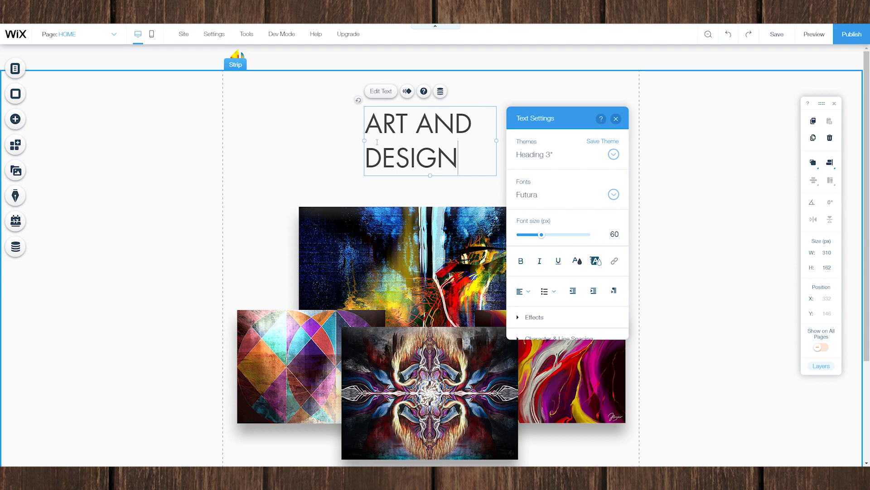
Widen the ART AND DESIGN heading to 980 px and centre its text
left_click_drag(364, 140, 222, 135)
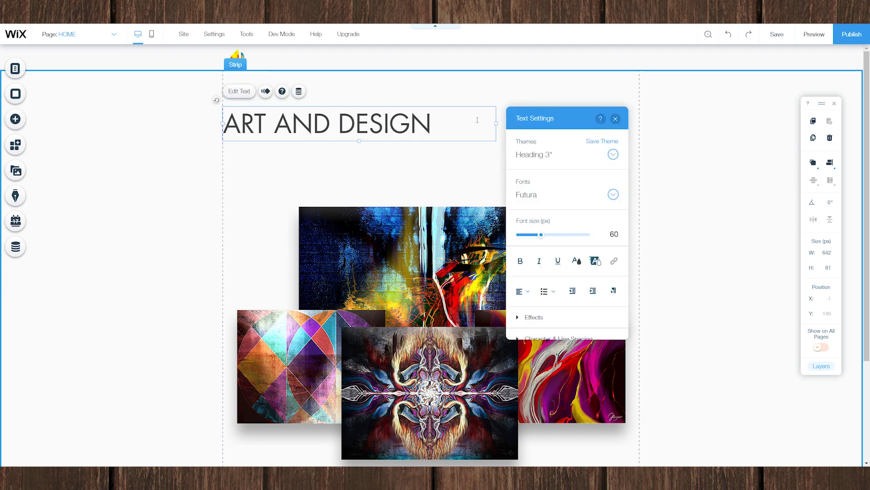
left_click(830, 257)
type("980")
key("Return")
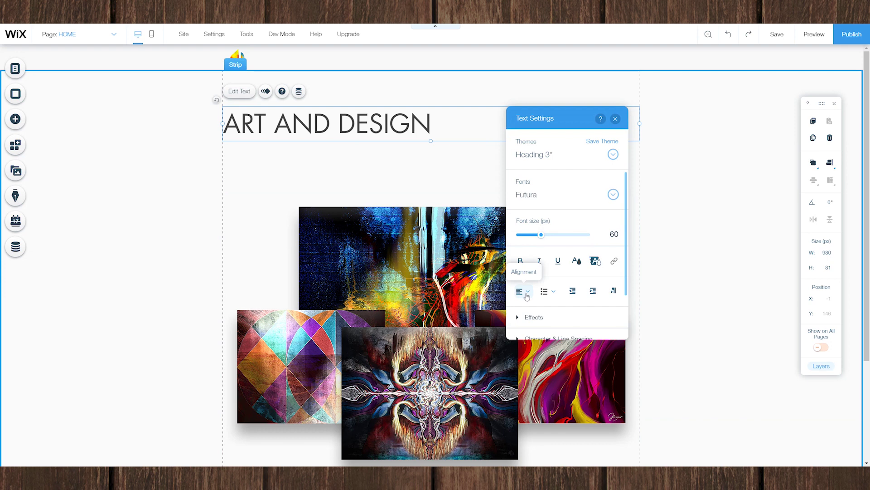
left_click(526, 291)
left_click(527, 310)
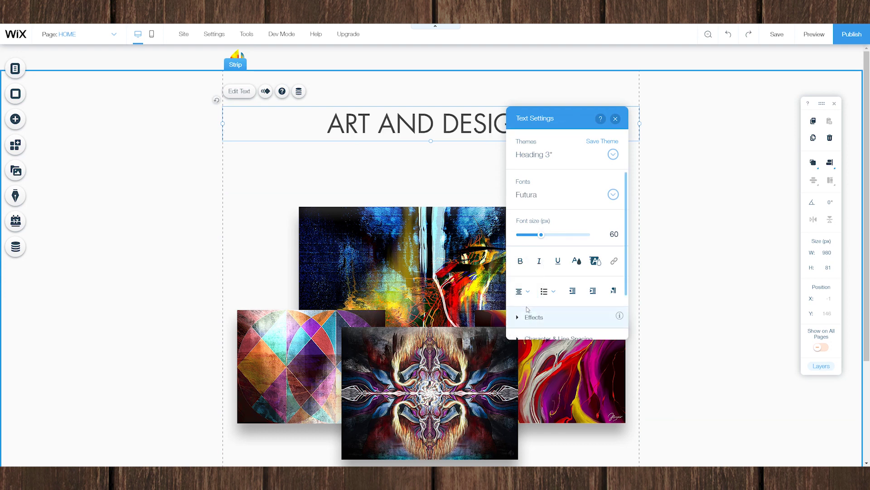
left_click(615, 119)
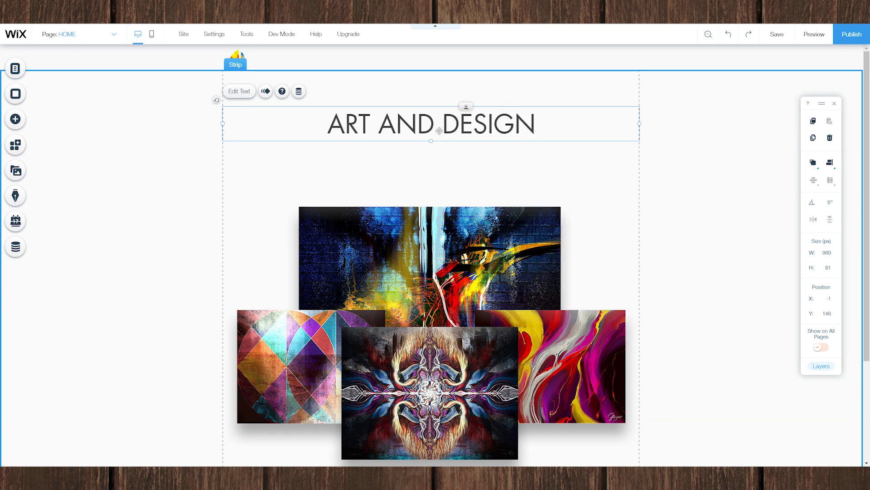
Make the whole heading bold at 48 px font size
left_click(243, 91)
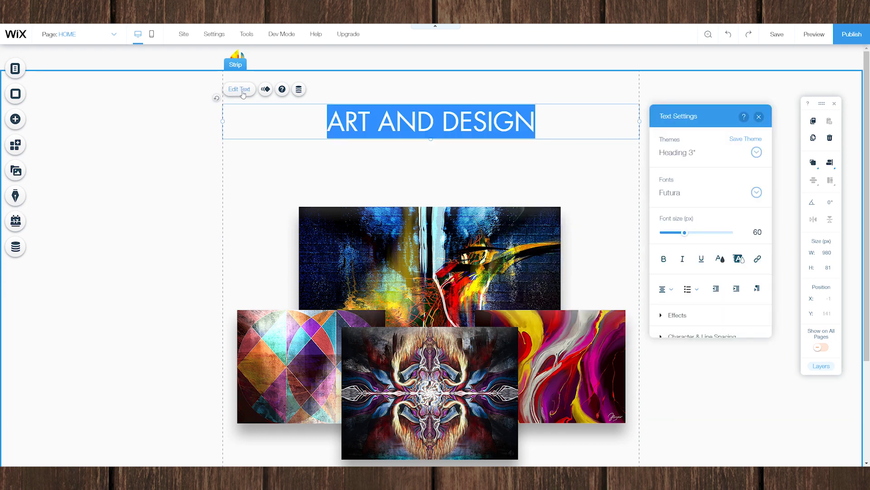
left_click(756, 232)
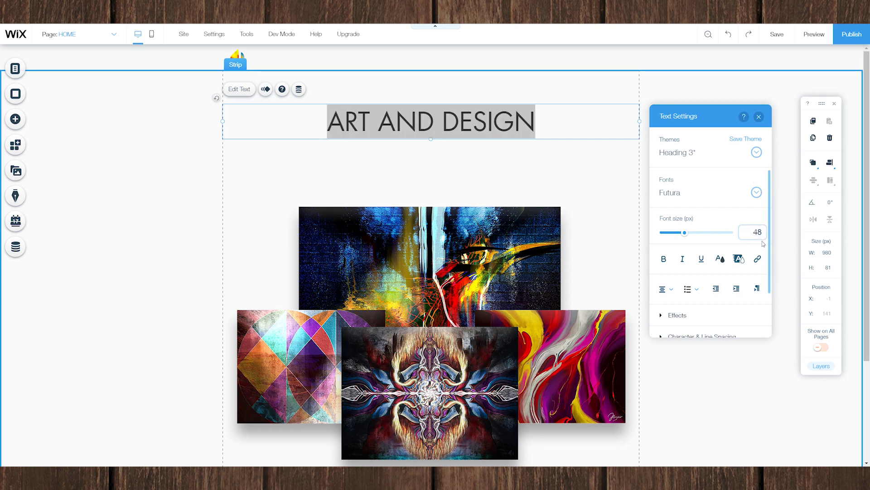
type("48")
key("Return")
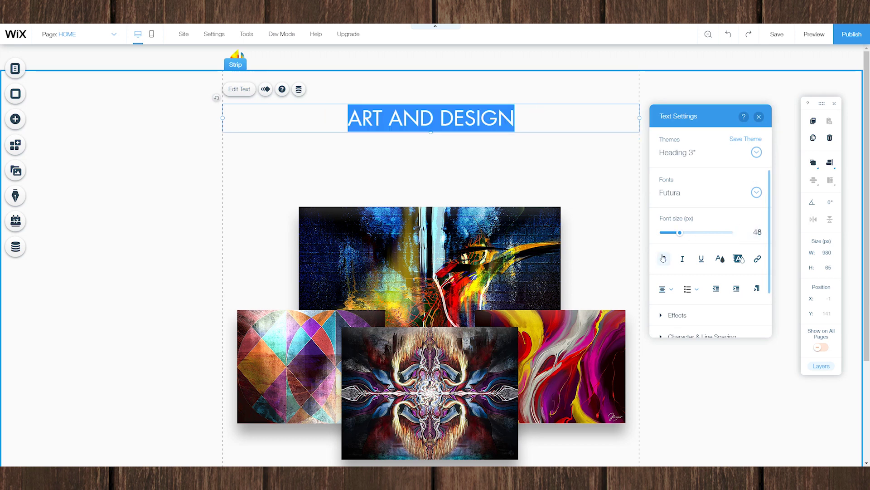
left_click(663, 258)
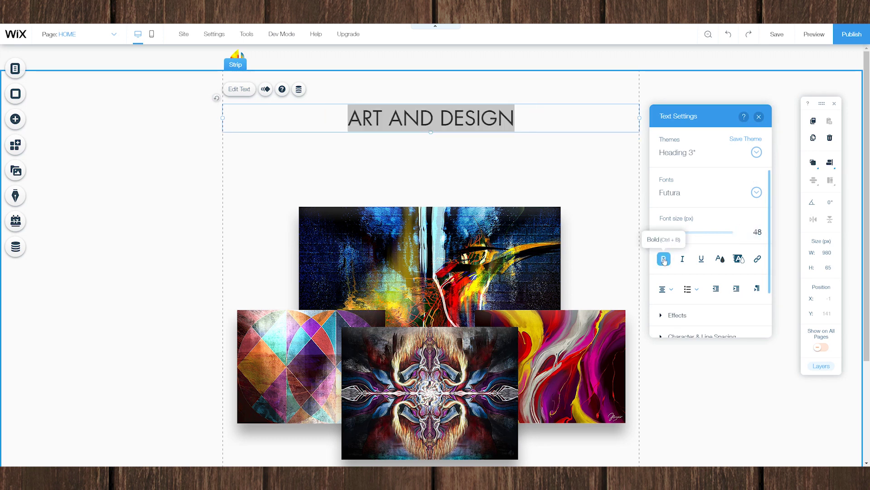
left_click(721, 259)
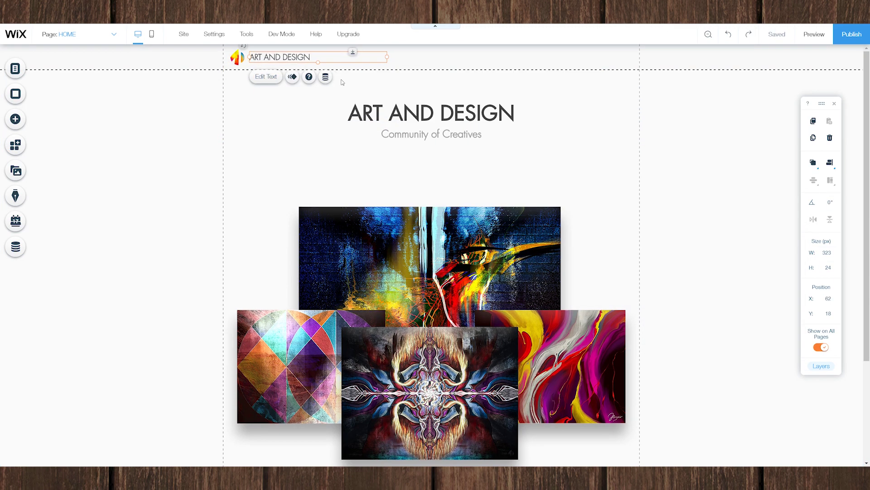
left_click(229, 202)
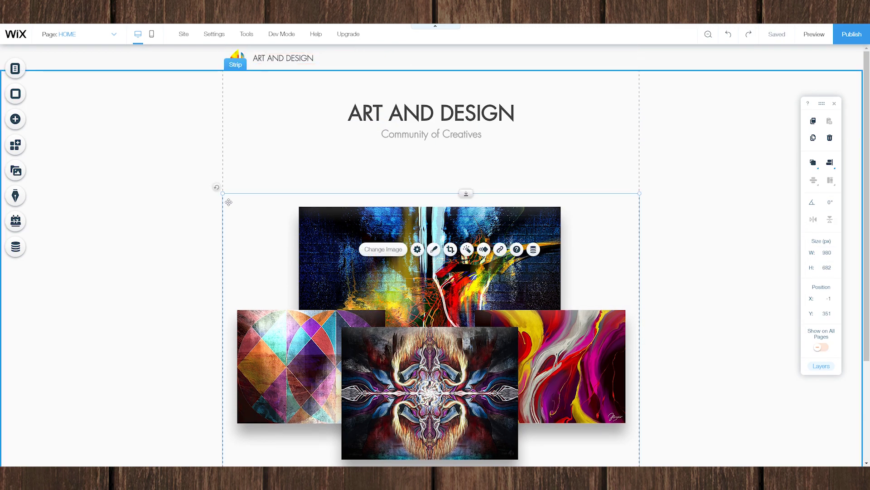
Add a Discover More button below the subtitle
left_click(17, 120)
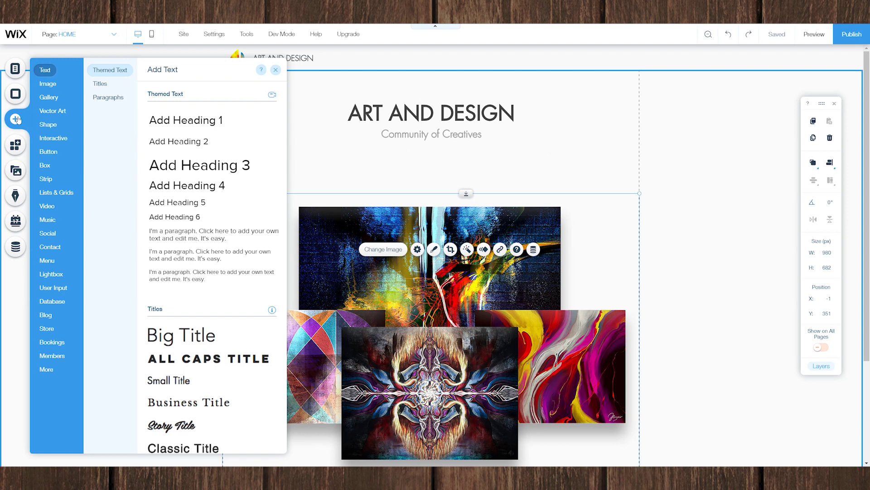
left_click(50, 151)
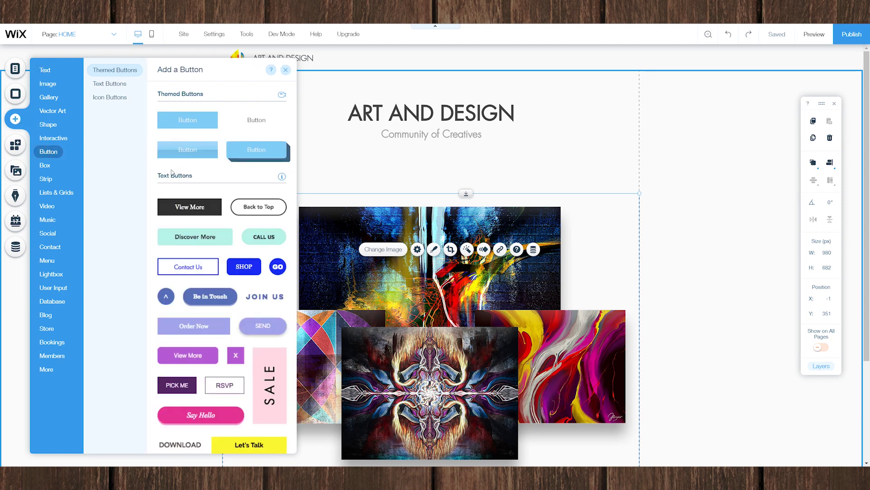
left_click_drag(189, 241, 428, 169)
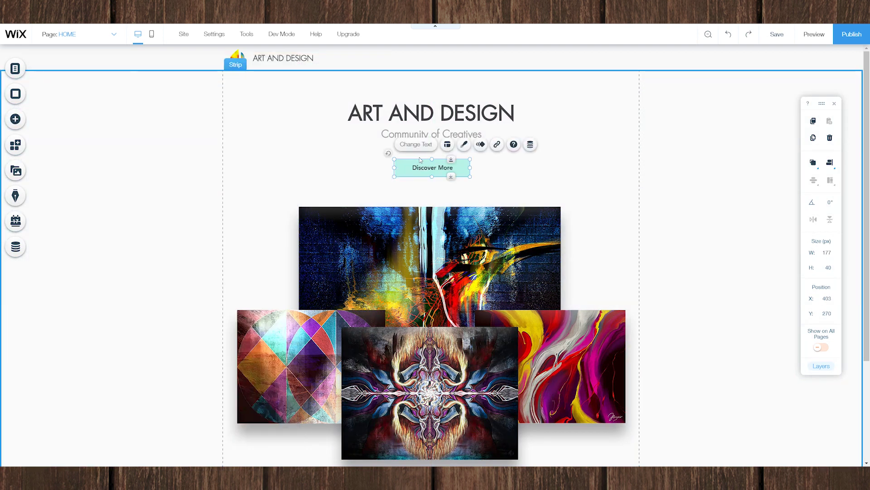
Fill the button background with purple #796EFF, saving it as a custom colour
left_click(465, 144)
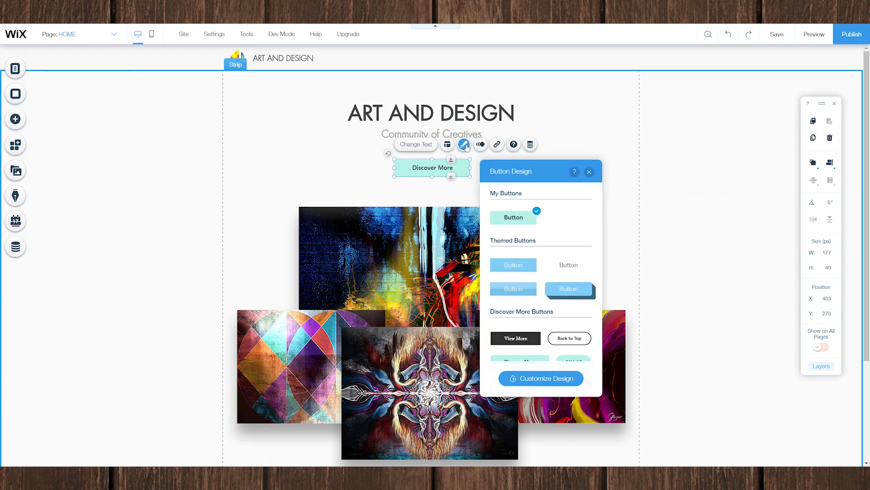
left_click(542, 377)
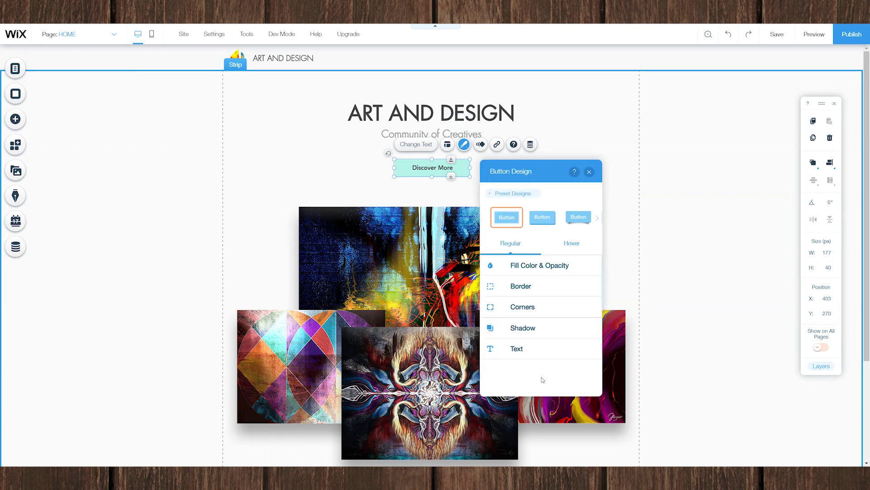
left_click(532, 263)
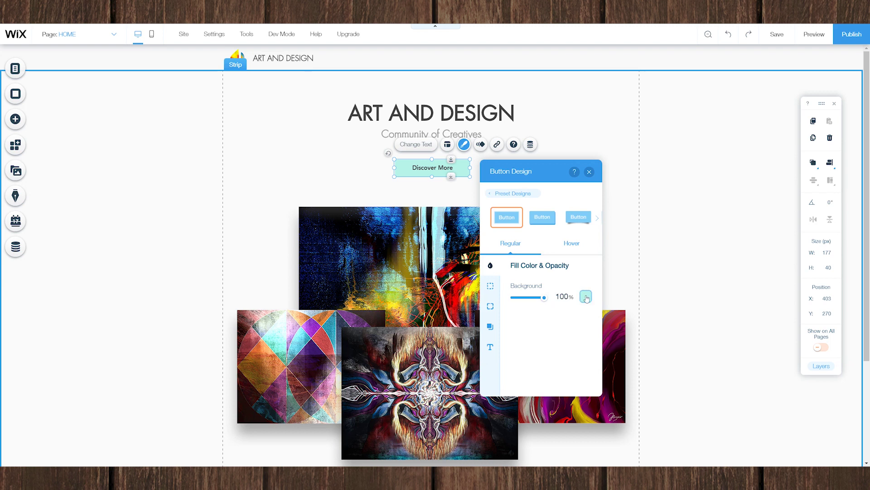
left_click(586, 296)
left_click(498, 367)
left_click(570, 345)
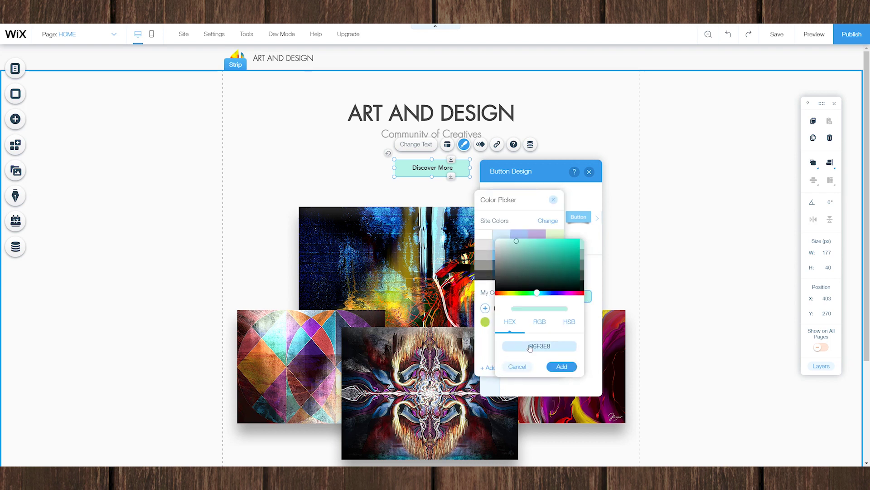
type("#796EFF")
key("Return")
left_click(561, 367)
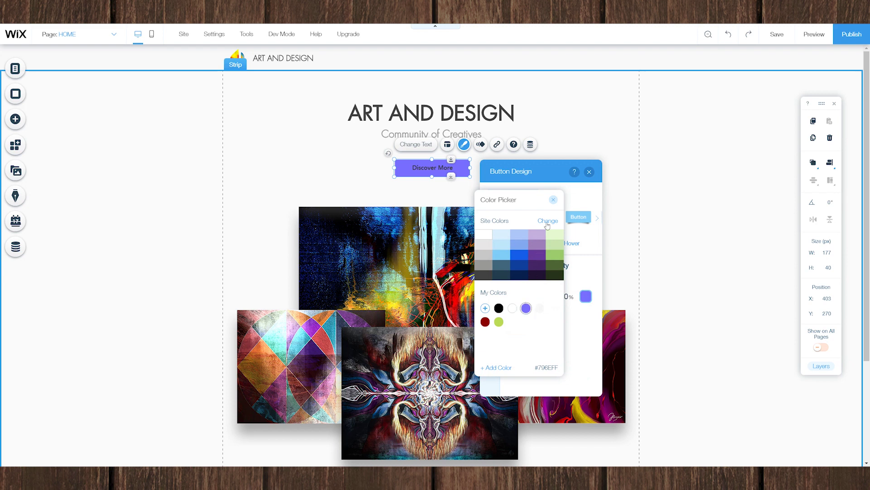
left_click(554, 201)
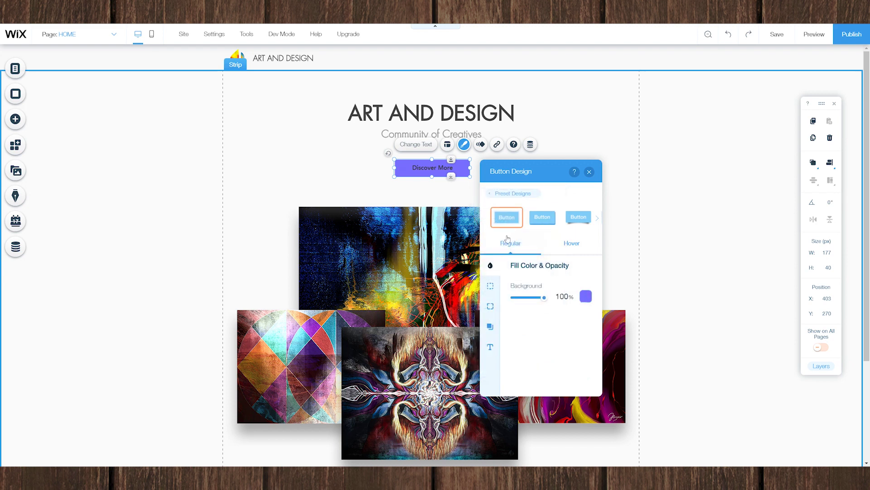
Make the button text white, bold and size 16
left_click(493, 348)
left_click(585, 288)
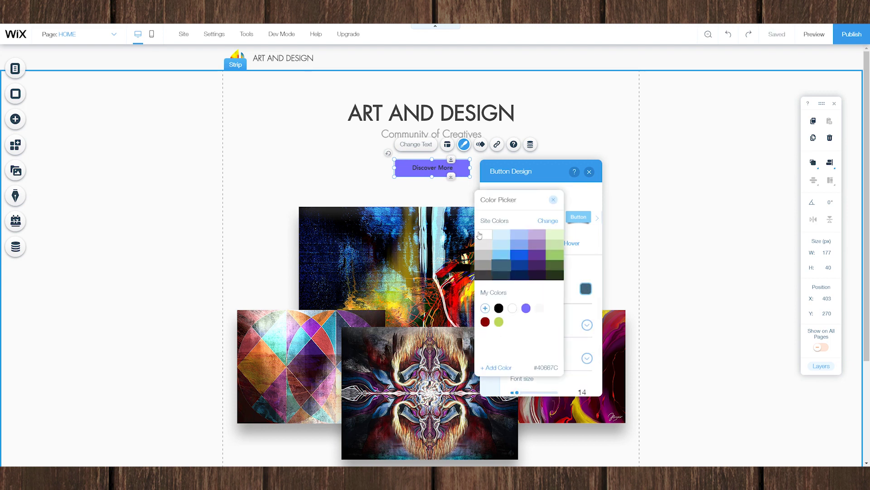
left_click(482, 235)
left_click(553, 201)
scroll(546, 272, "down", 2)
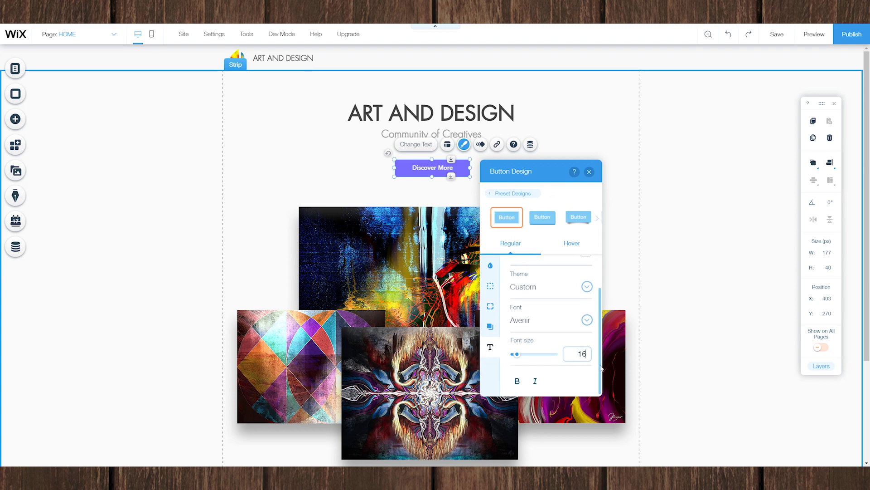
key("Return")
left_click(518, 379)
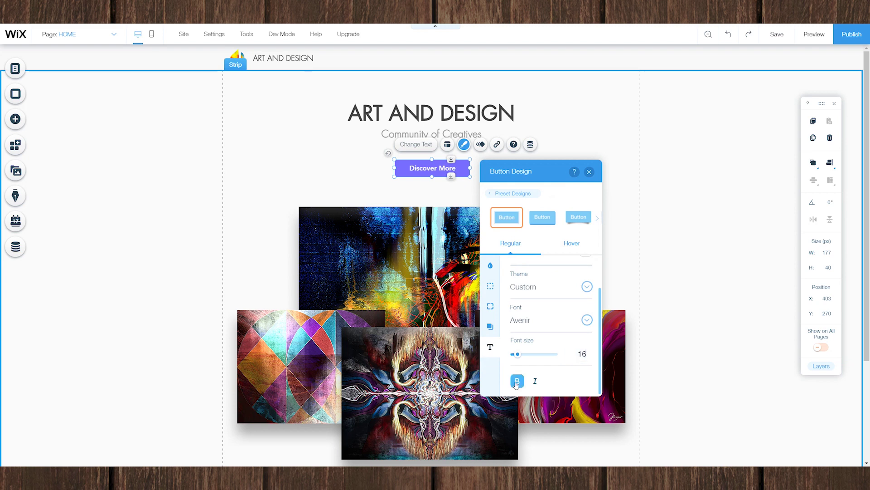
scroll(566, 369, "up", 2)
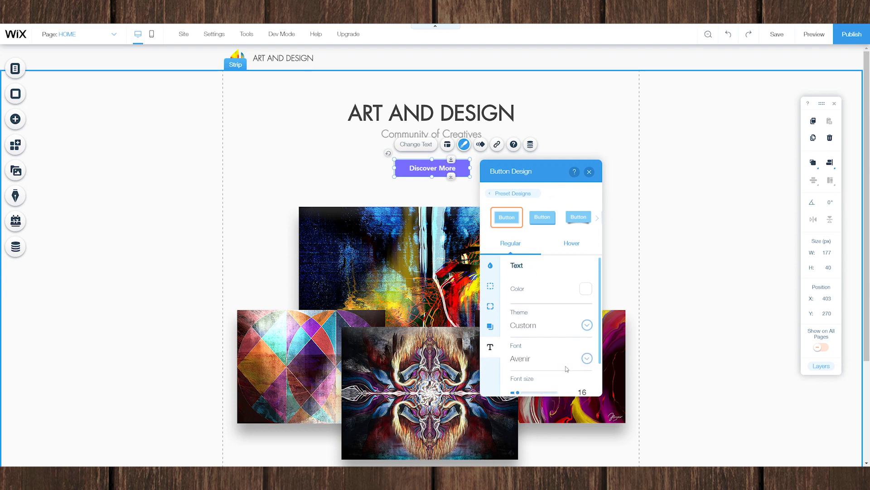
Set the button font to Proxima Nova and nudge the button slightly down
left_click(525, 355)
left_click_drag(627, 371, 629, 437)
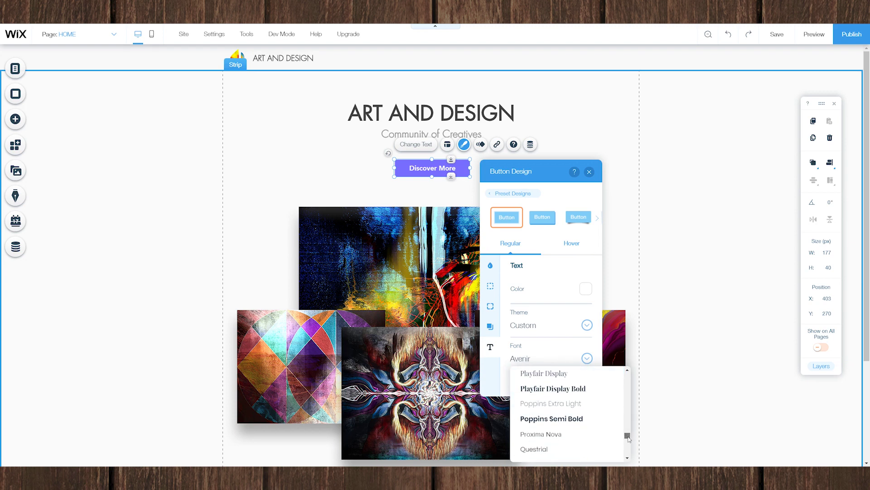
left_click(554, 434)
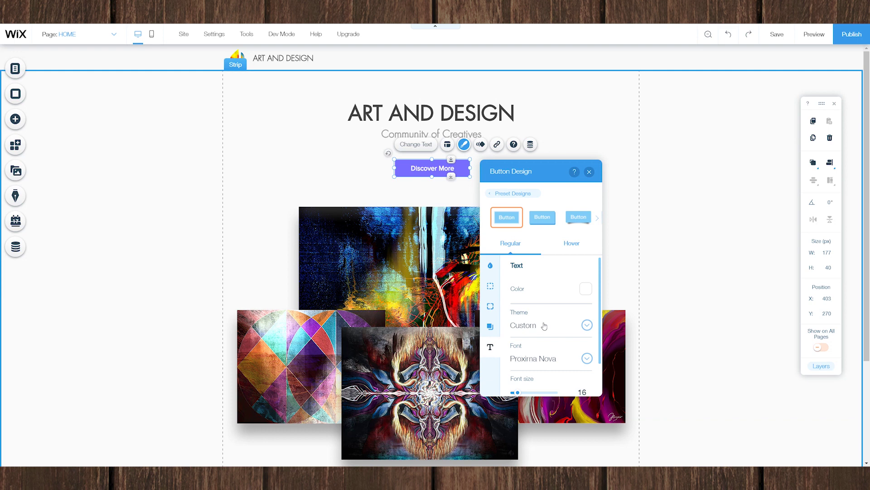
scroll(569, 374, "down", 1)
left_click(589, 172)
left_click_drag(429, 168, 428, 173)
Size the Discover More button to 160×45 px and centre it horizontally
left_click(832, 257)
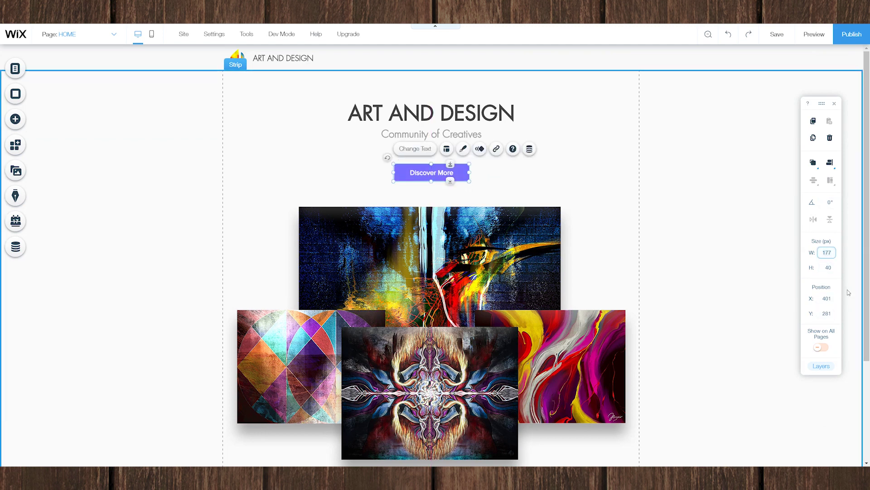
key("Tab")
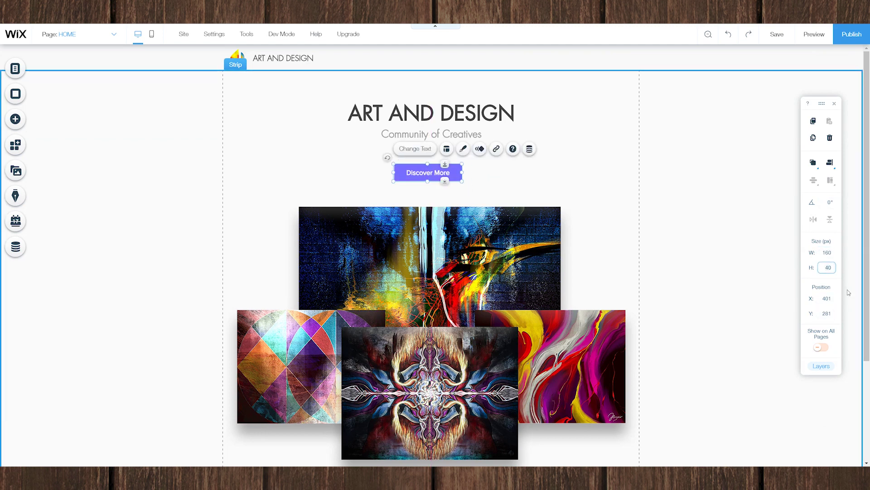
type("45")
key("Return")
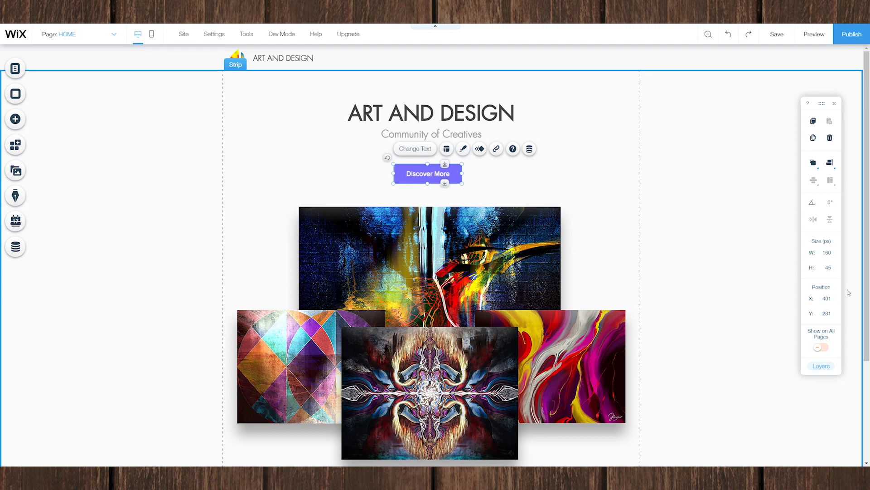
left_click_drag(426, 178, 429, 178)
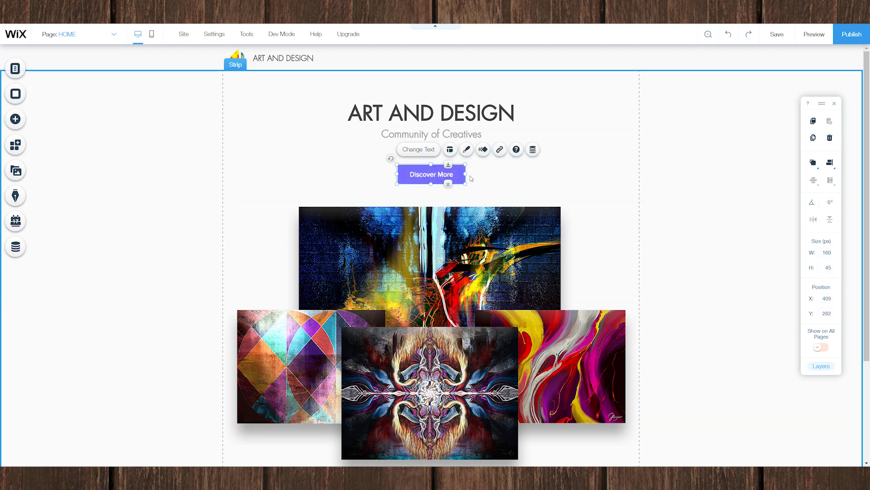
left_click(830, 162)
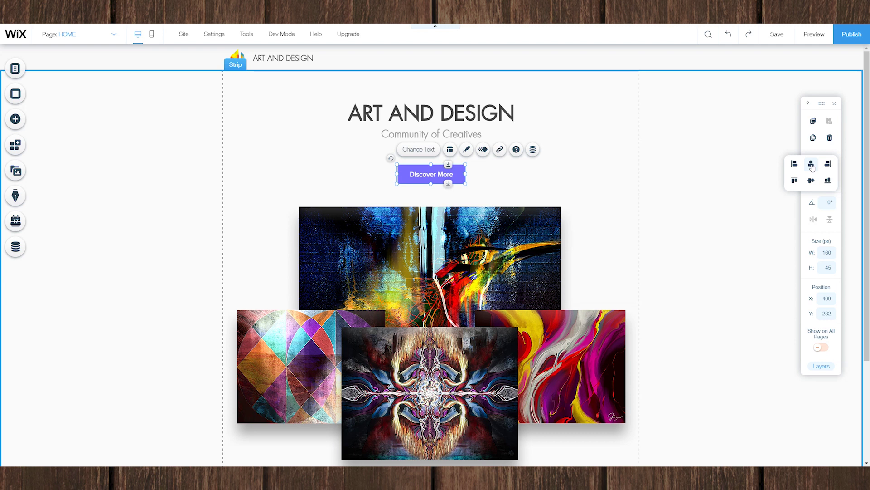
left_click(812, 166)
left_click(574, 174)
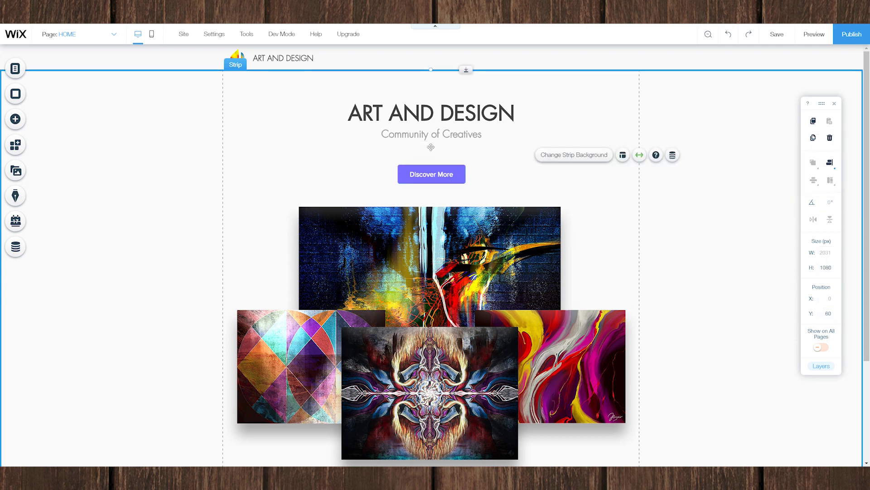
Move the button up closer beneath the subtitle
left_click(448, 111)
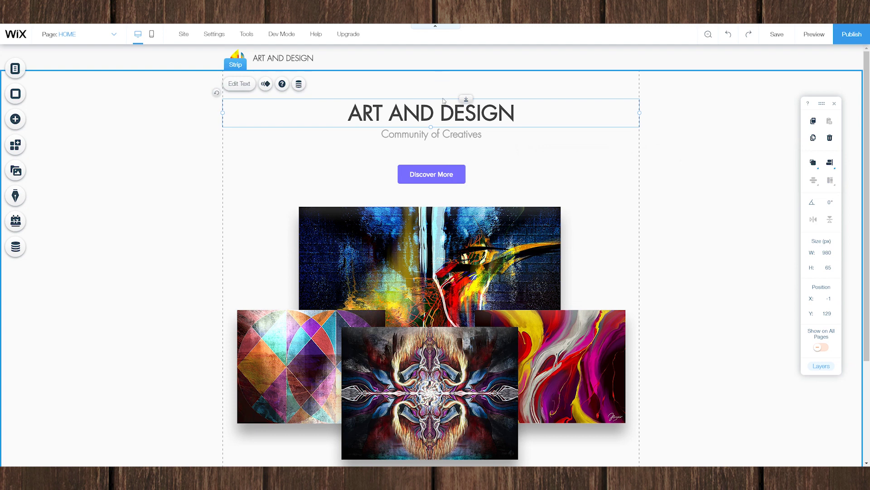
left_click(441, 171)
left_click_drag(441, 171, 438, 147)
key("Up")
key("Up")
key("Up")
key("Up")
key("Up")
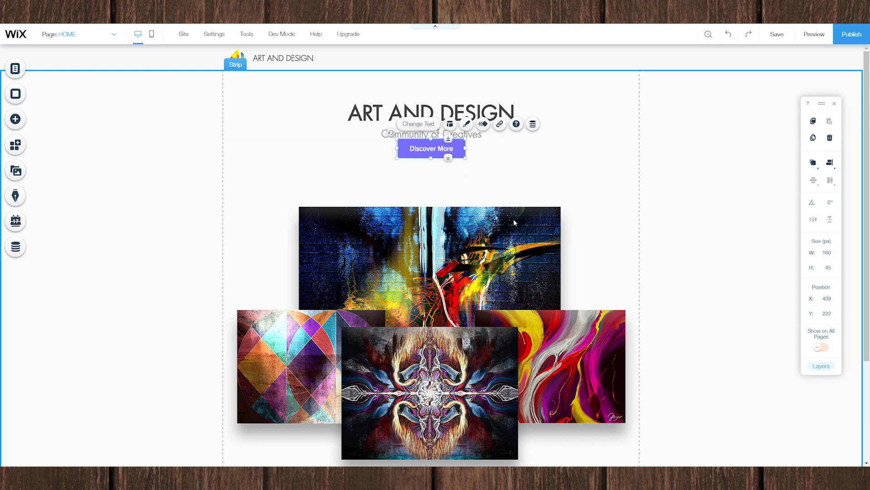
key("shift+Down")
key("shift+Down")
key("shift+Down")
key("shift+Down")
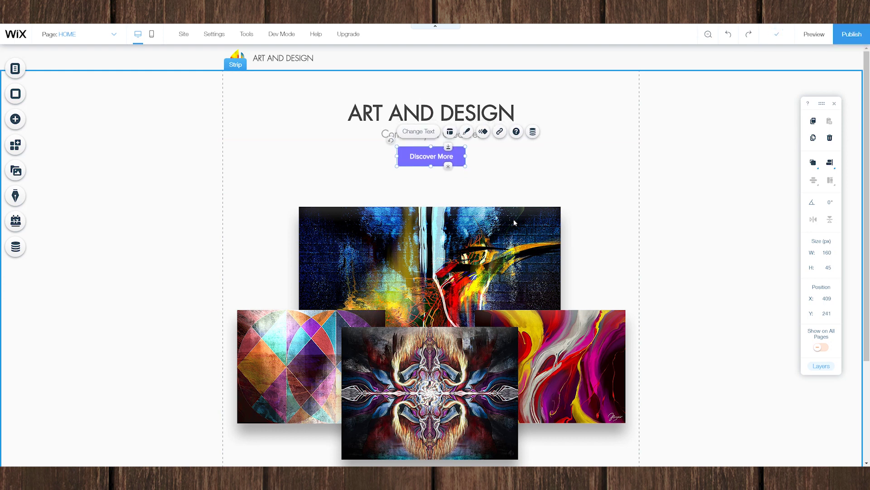
Raise the artwork collage to Y 316, just below the button, and view the whole page
left_click(491, 285)
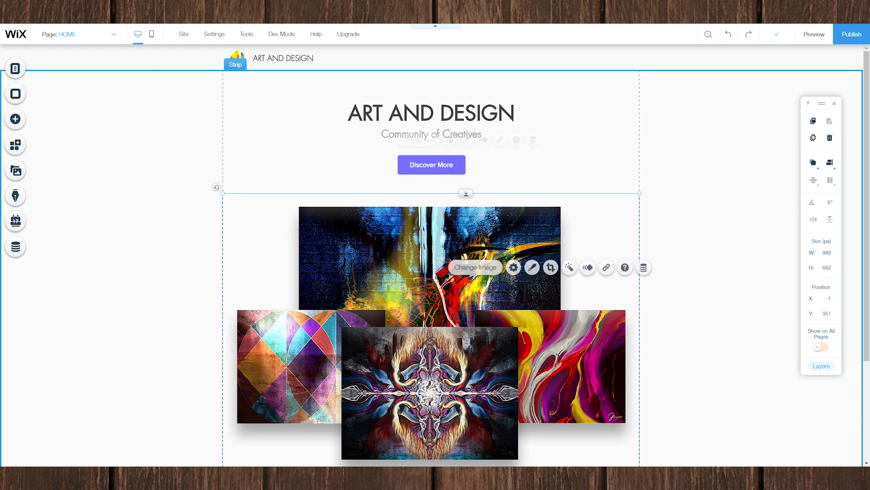
left_click_drag(491, 285, 467, 254)
key("shift+Down")
key("shift+Down")
key("shift+Down")
key("shift+Down")
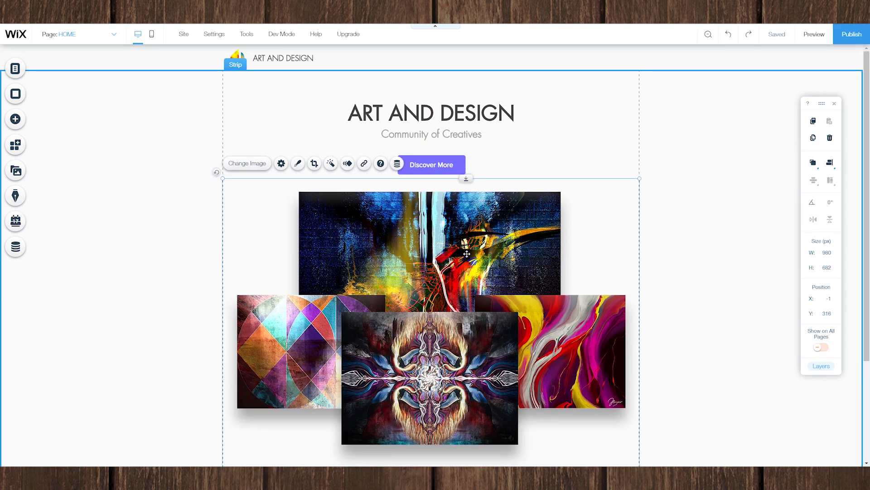
left_click(677, 131)
left_click(532, 156)
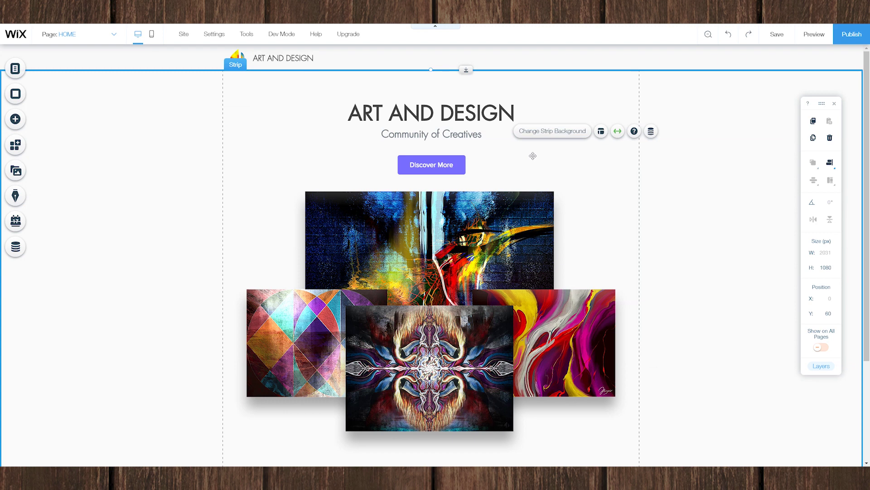
left_click(709, 35)
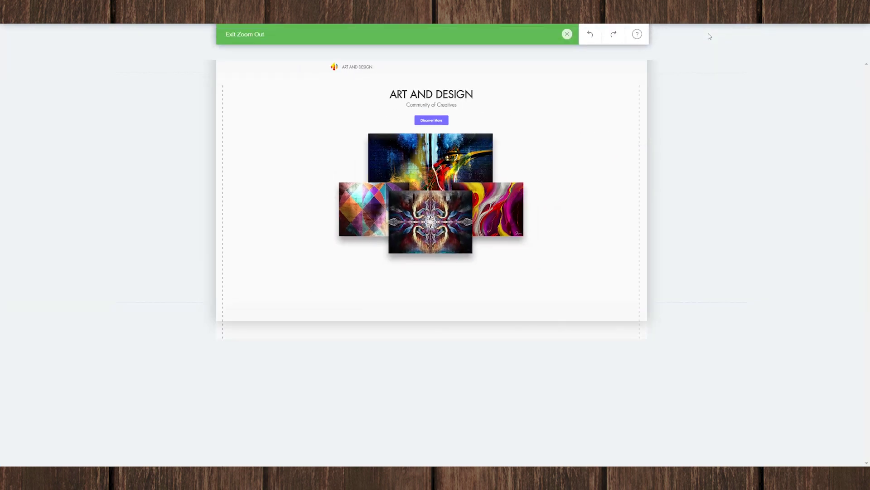
mouse_move(432, 185)
left_click(567, 34)
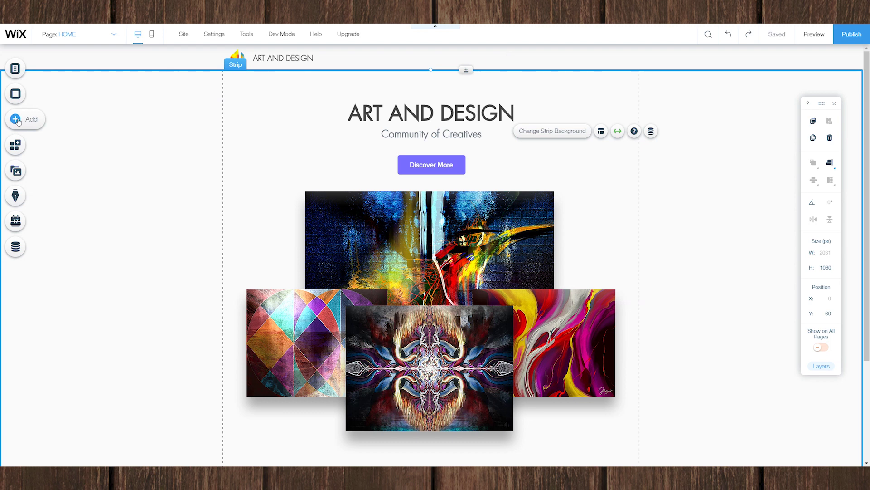
Place a themed menu in the header and shrink it to the header's right side
left_click(16, 119)
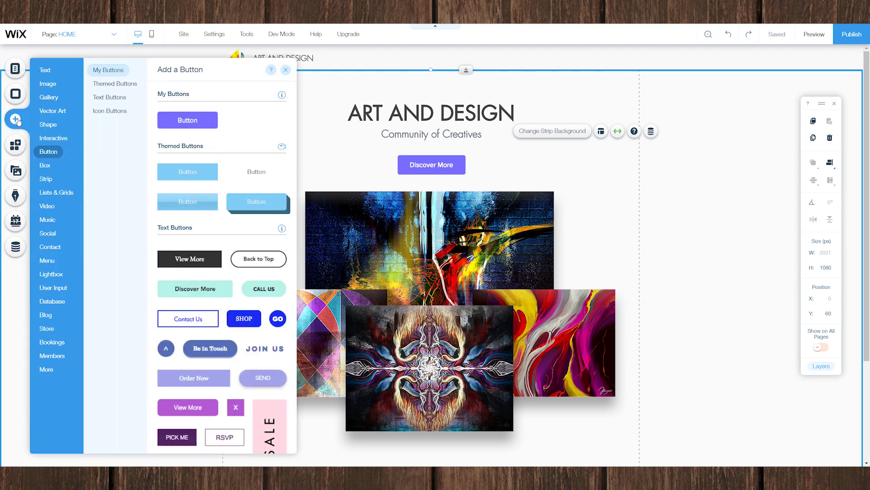
left_click(48, 265)
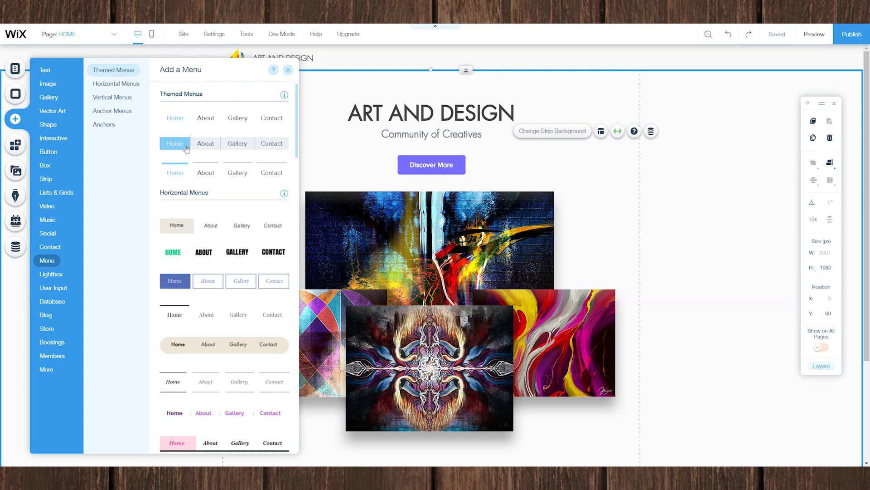
left_click_drag(201, 121, 435, 62)
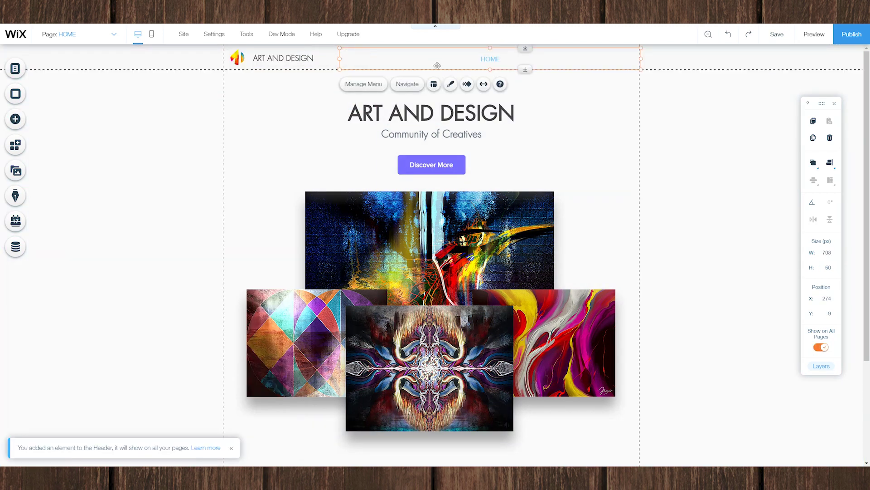
left_click_drag(367, 58, 495, 61)
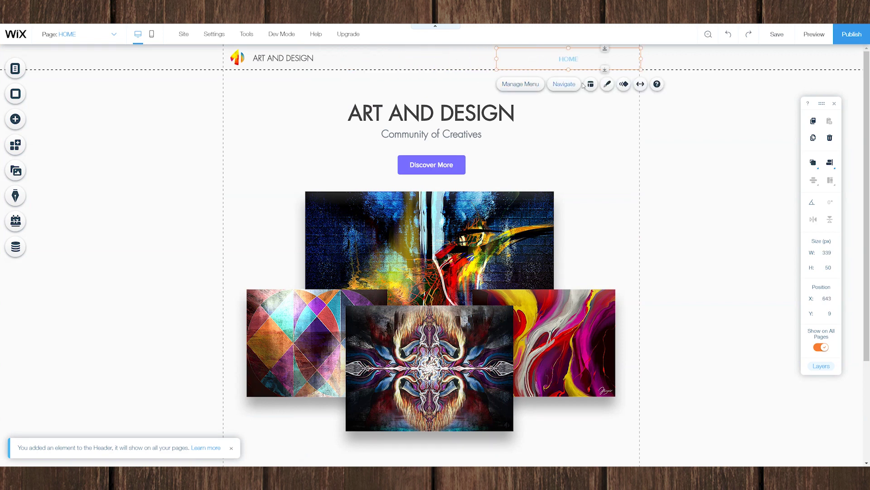
Set the menu's clicked-state text colour to light blue
left_click(607, 84)
left_click(418, 220)
left_click(466, 156)
left_click(470, 203)
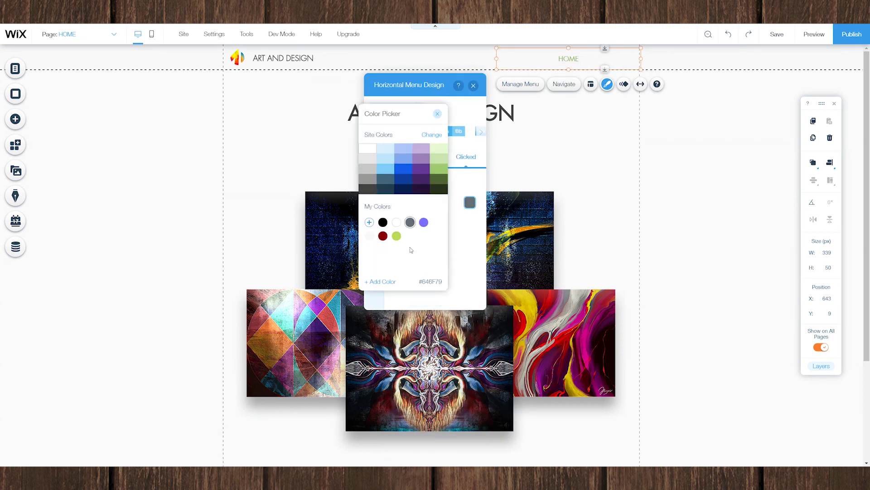
left_click(386, 168)
left_click(384, 156)
left_click(371, 177)
left_click(527, 64)
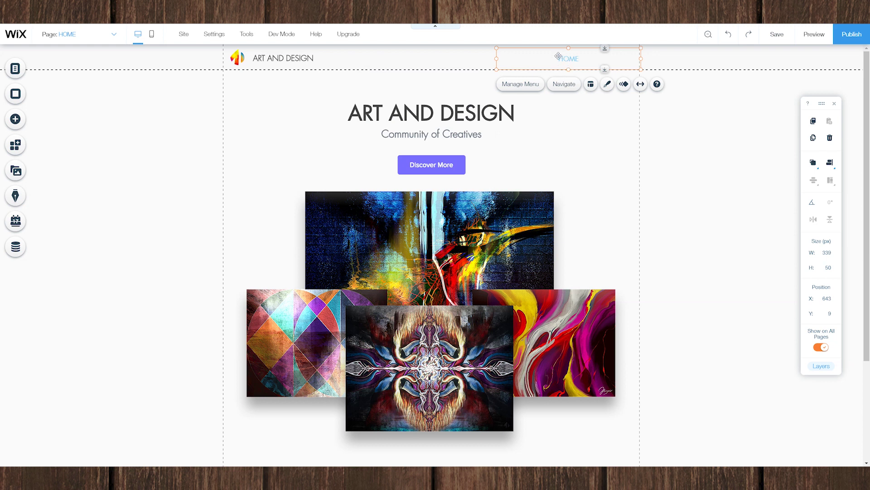
Add a new site page named Assets
left_click(113, 35)
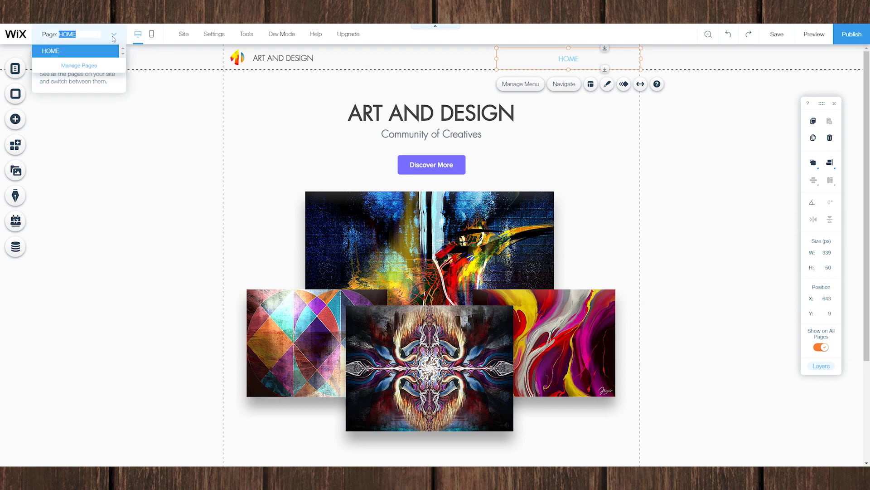
left_click(79, 66)
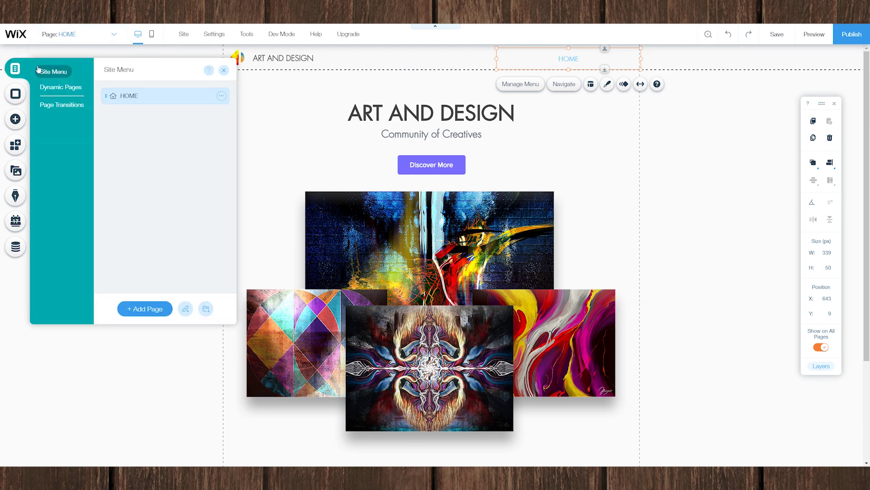
left_click(223, 68)
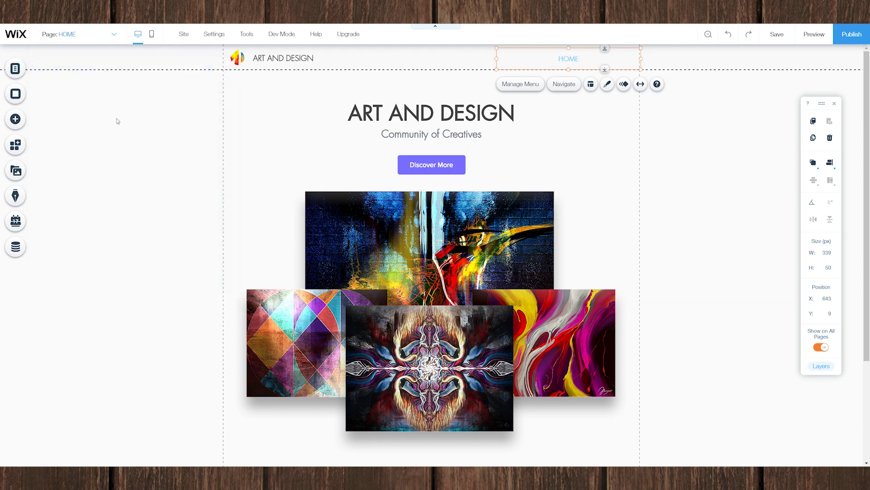
left_click(15, 68)
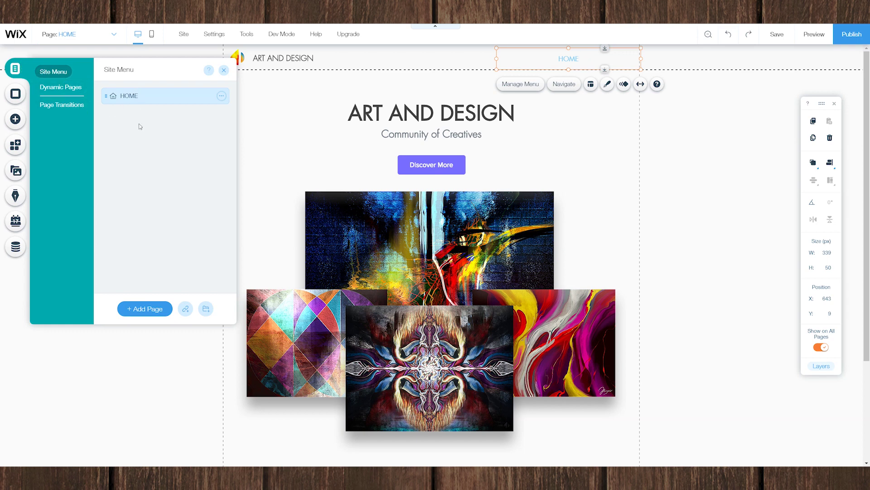
left_click(147, 313)
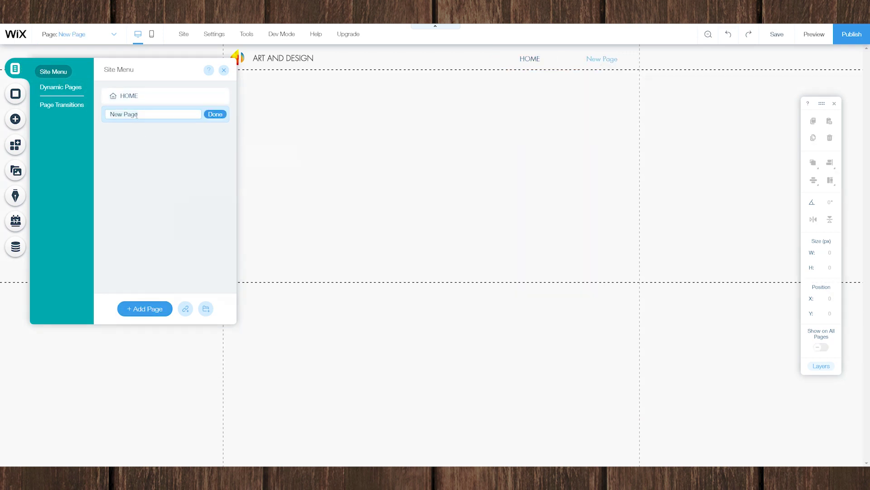
type("Assets")
left_click(216, 114)
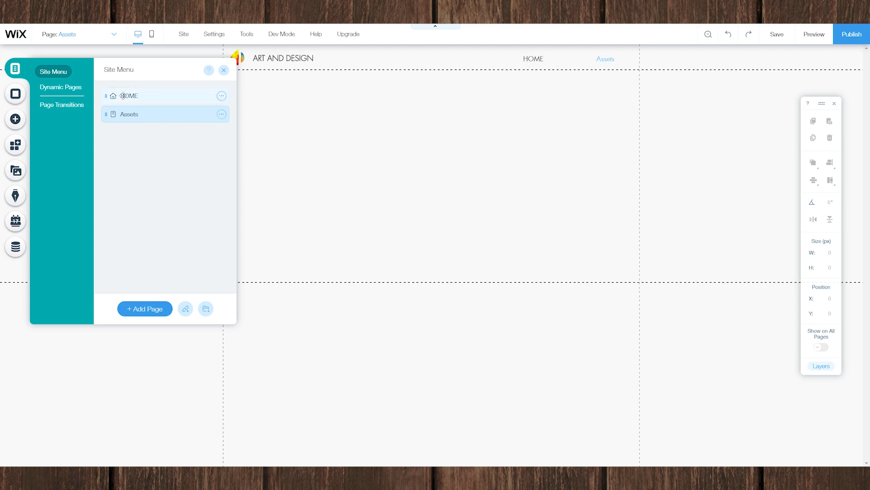
Rename the HOME page to Home
left_click(221, 96)
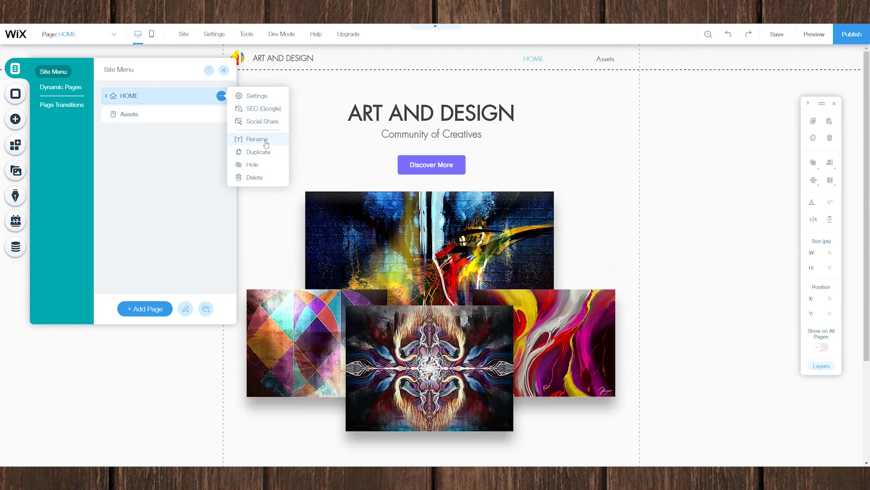
left_click(263, 139)
type("Home")
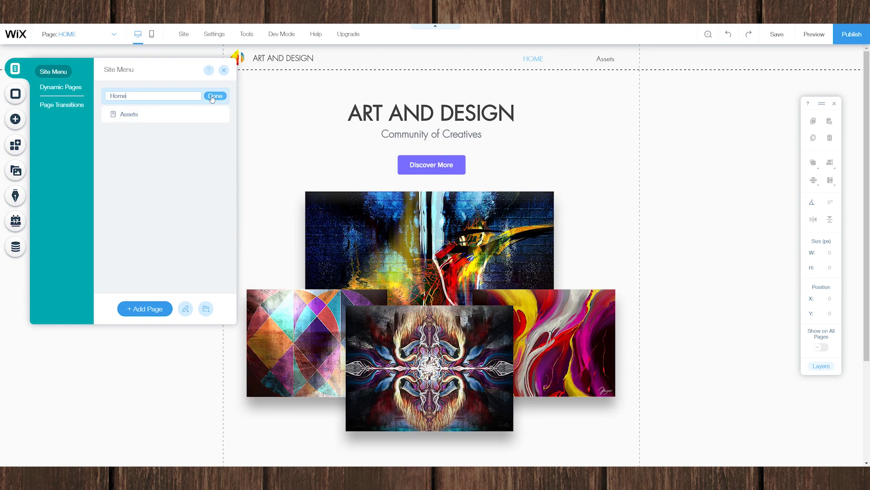
left_click(212, 96)
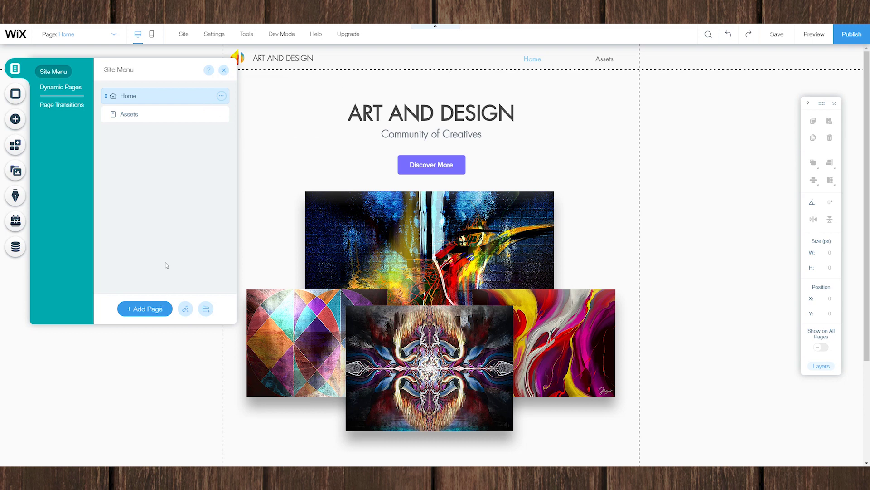
left_click(221, 96)
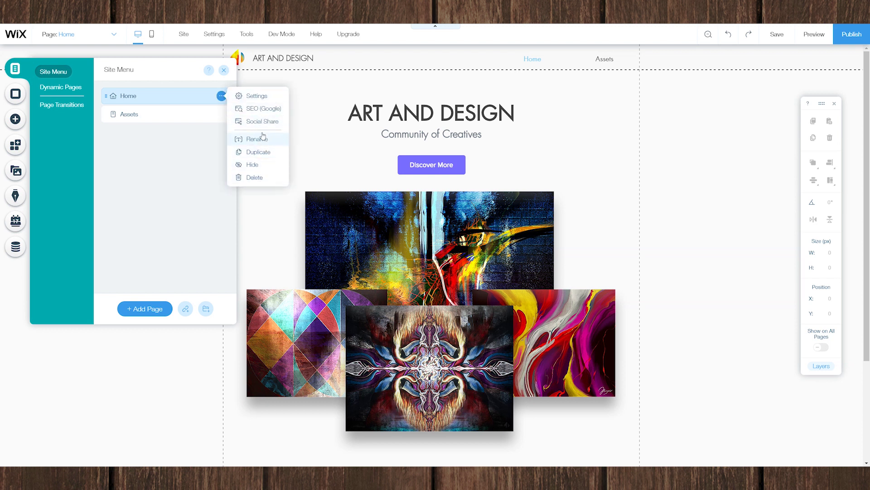
Make the Home page Members Only, limited to selected members or paying customers
left_click(257, 97)
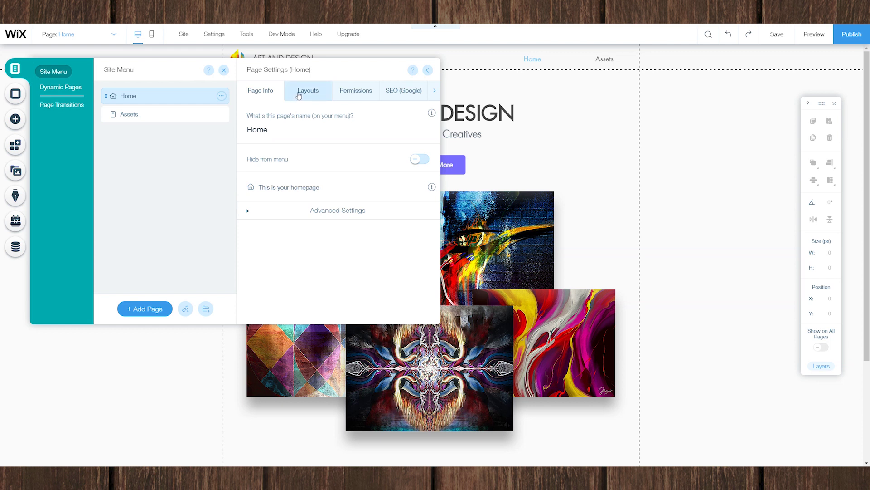
left_click(304, 212)
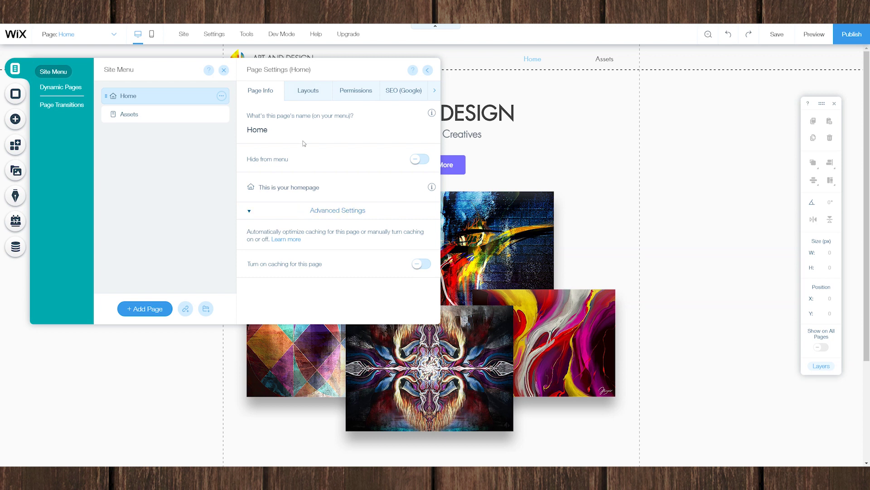
left_click(307, 92)
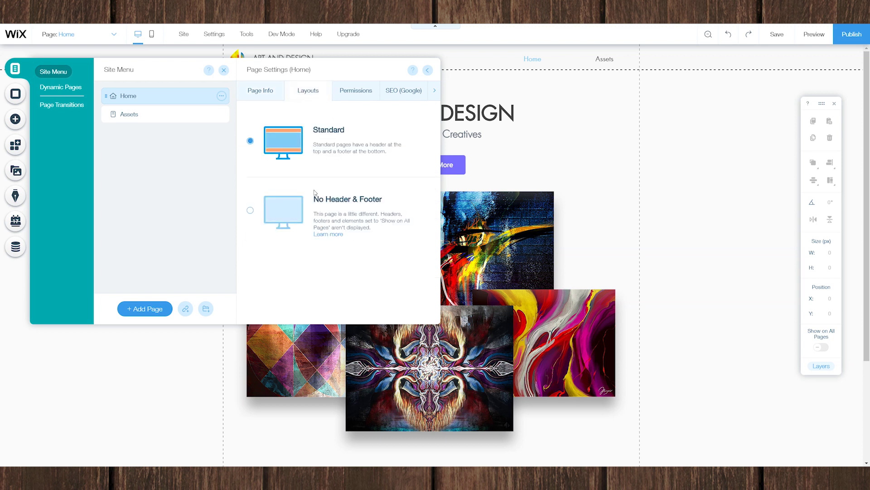
left_click(367, 97)
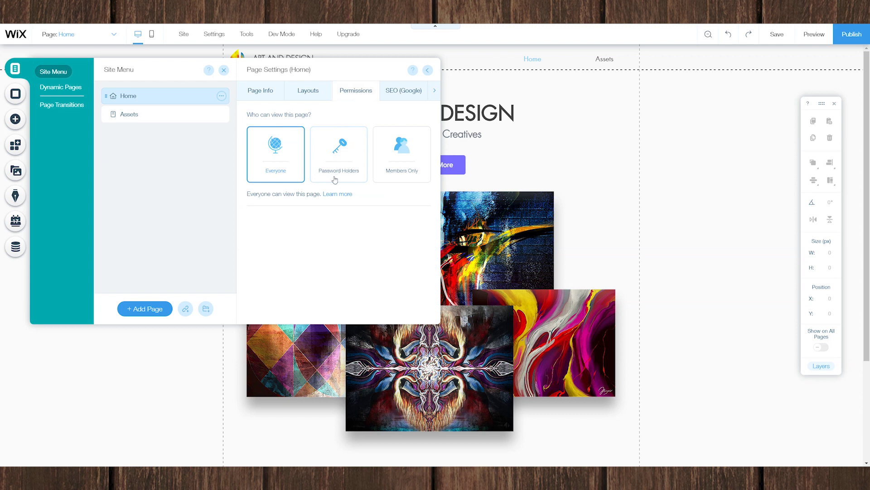
left_click(404, 171)
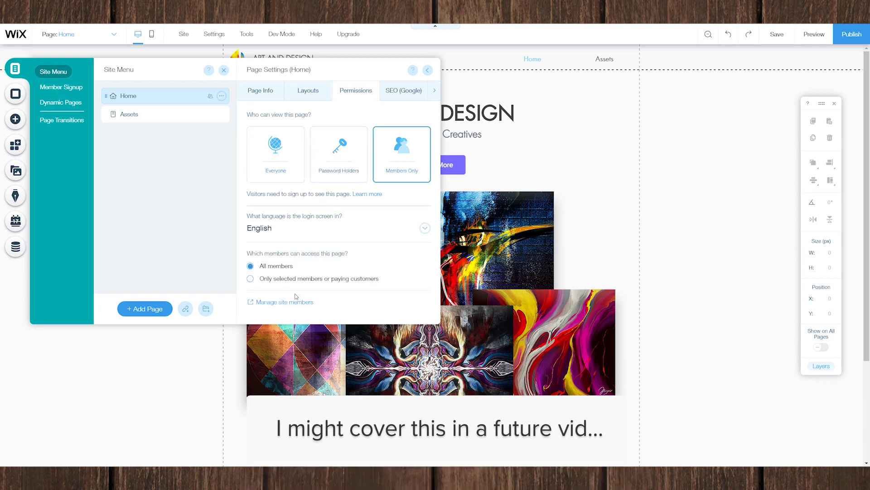
left_click(250, 279)
scroll(331, 260, "down", 2)
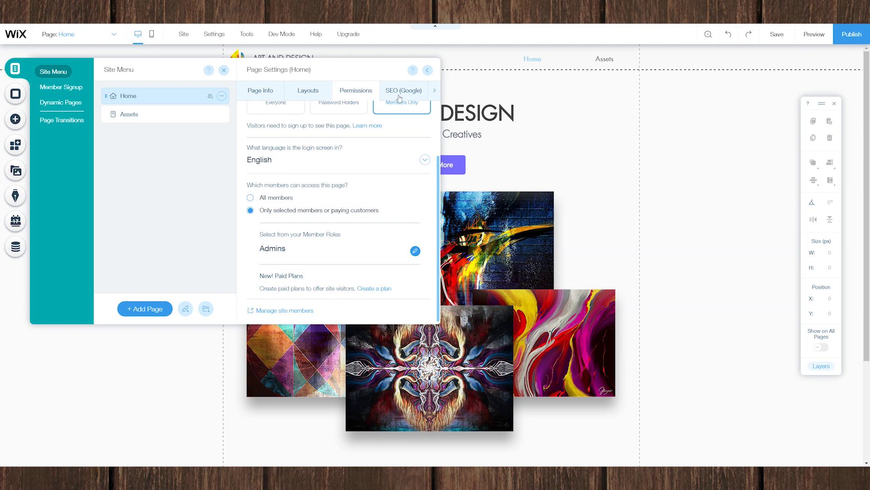
left_click(428, 70)
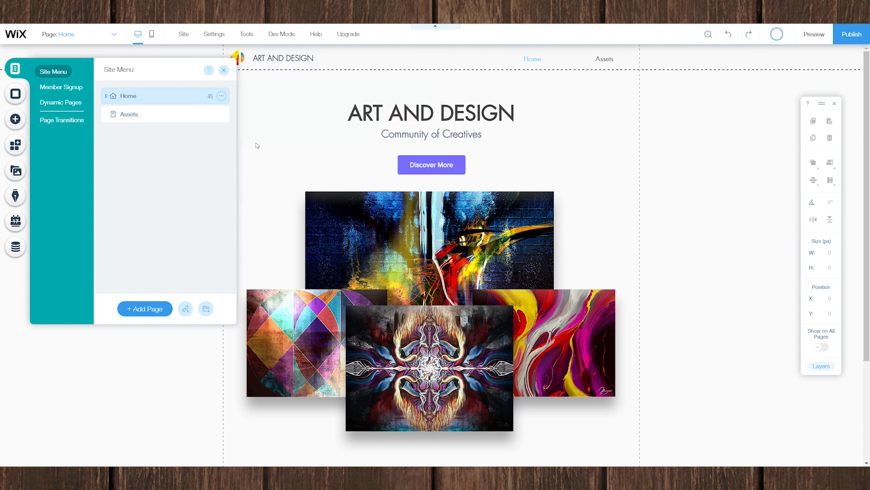
Change the Discover More button's text to 'Visit Library'
left_click(224, 71)
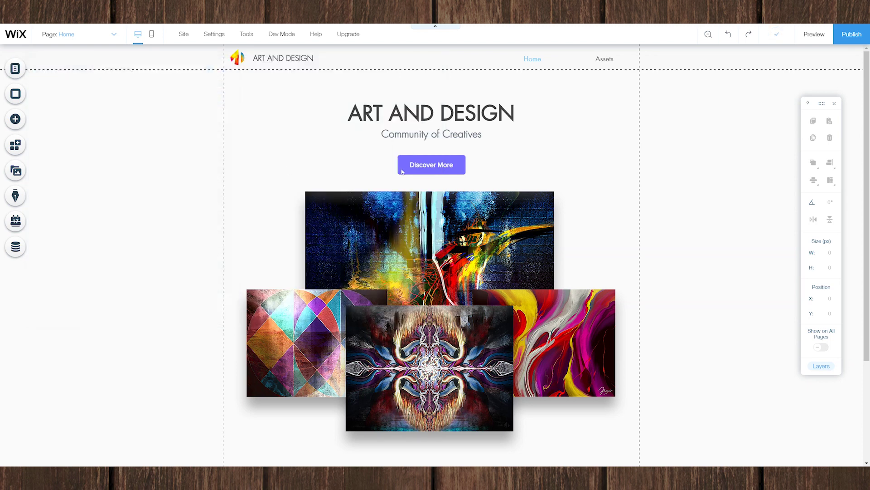
left_click(430, 166)
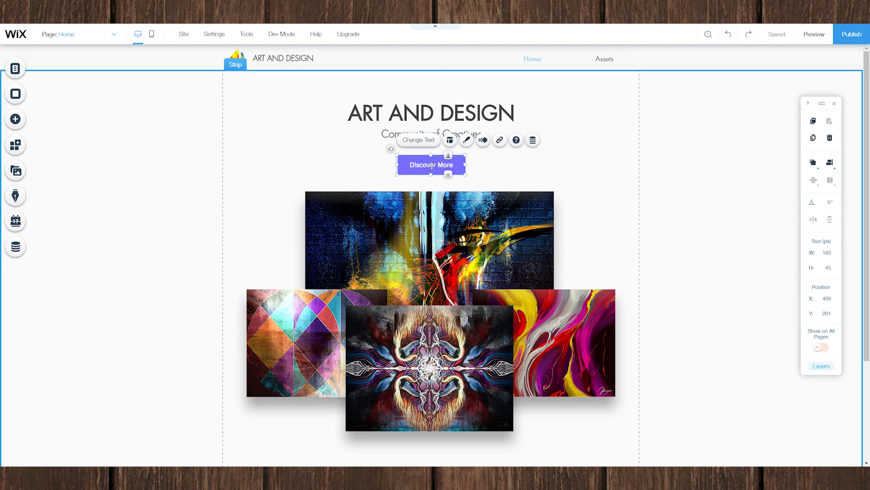
left_click(416, 143)
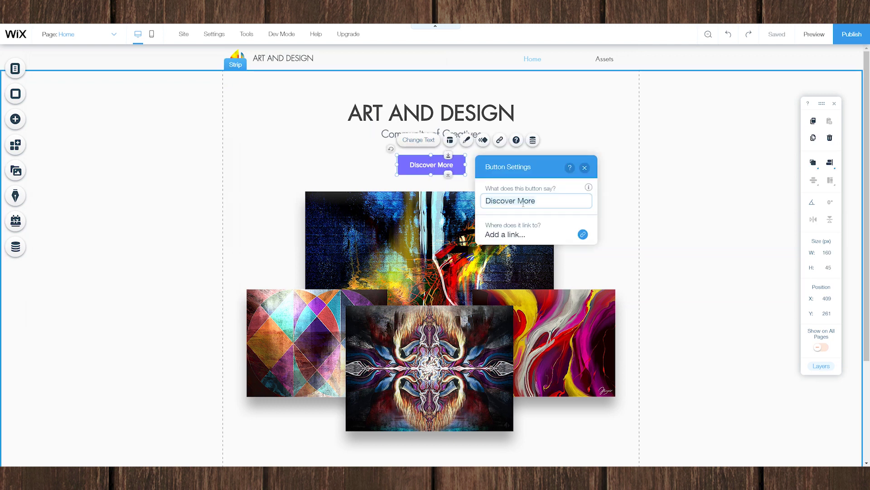
type("Visit ")
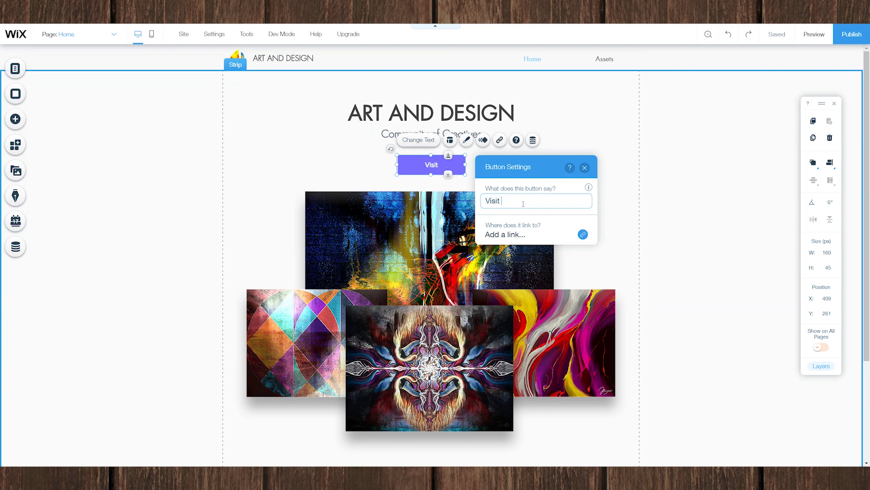
type("Library")
Link the Visit Library button to the Assets page
left_click(516, 237)
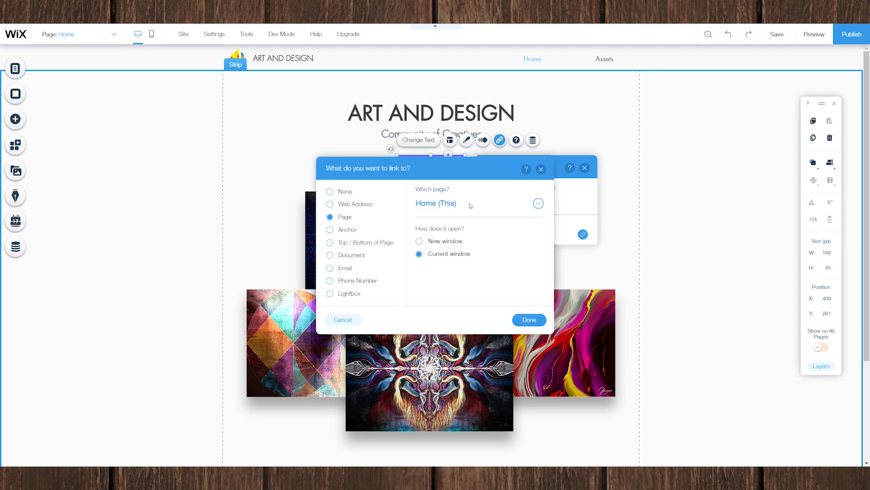
left_click(466, 203)
left_click(437, 240)
left_click(437, 204)
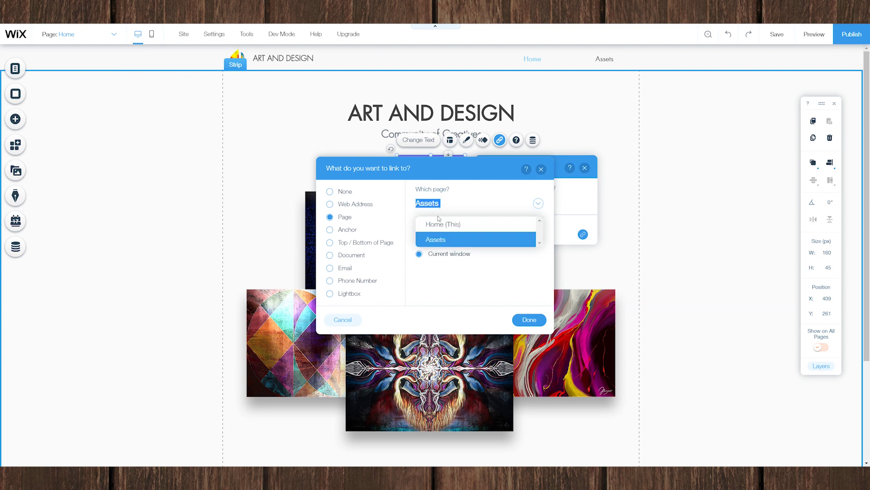
left_click(439, 241)
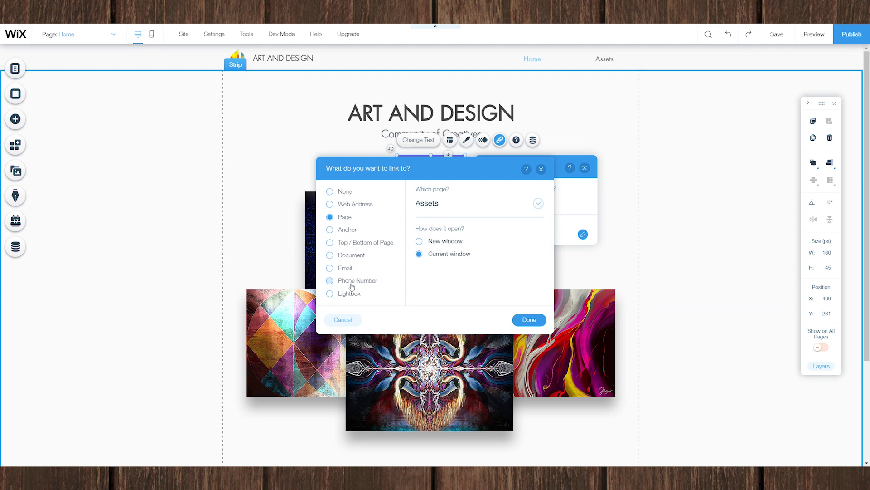
left_click(520, 324)
Narrow the Home/Assets header menu to about 193 px from its left edge
left_click(584, 168)
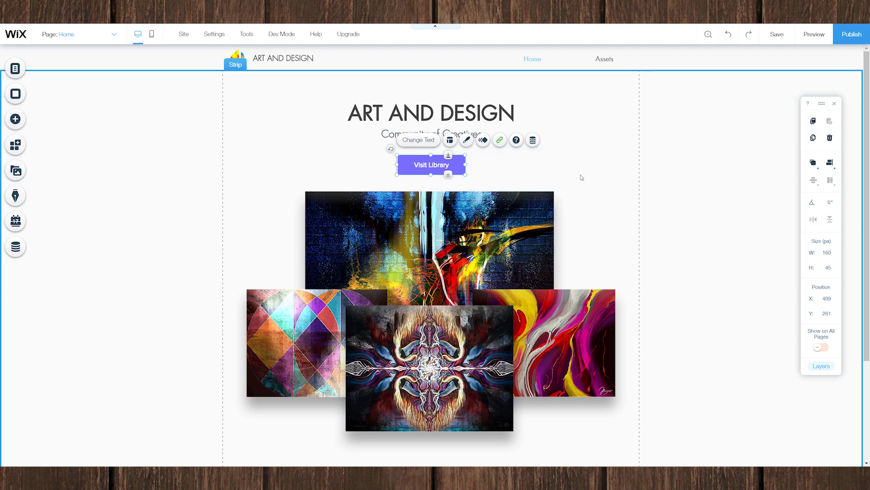
left_click(682, 150)
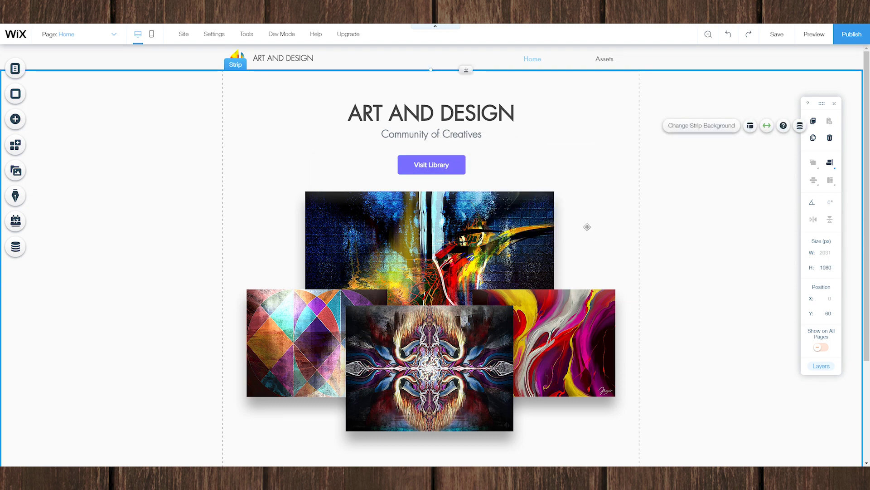
left_click(605, 62)
left_click_drag(515, 60, 553, 59)
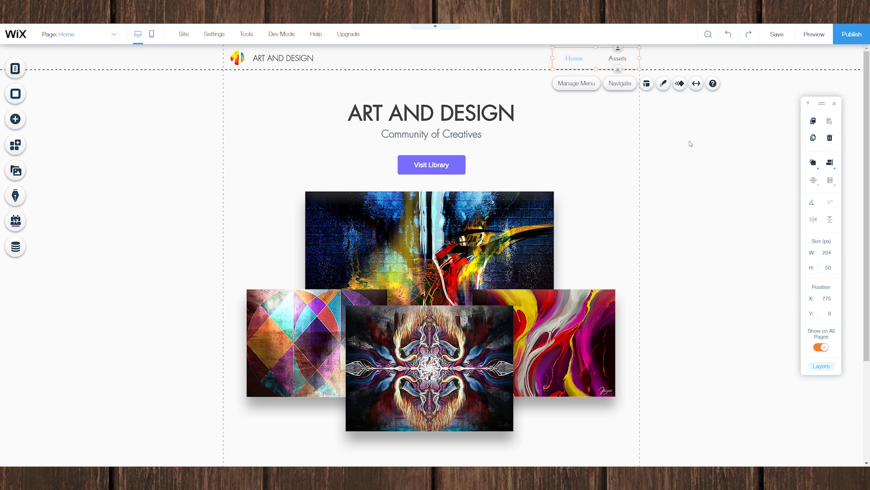
left_click(629, 180)
left_click(590, 58)
left_click_drag(552, 58, 557, 58)
left_click(657, 151)
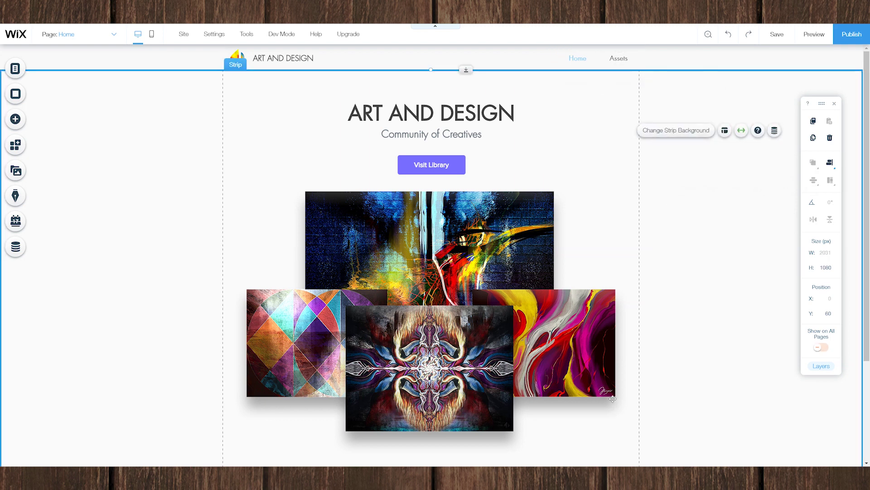
Zoom out to view the whole page, then return to normal editing
scroll(551, 363, "down", 3)
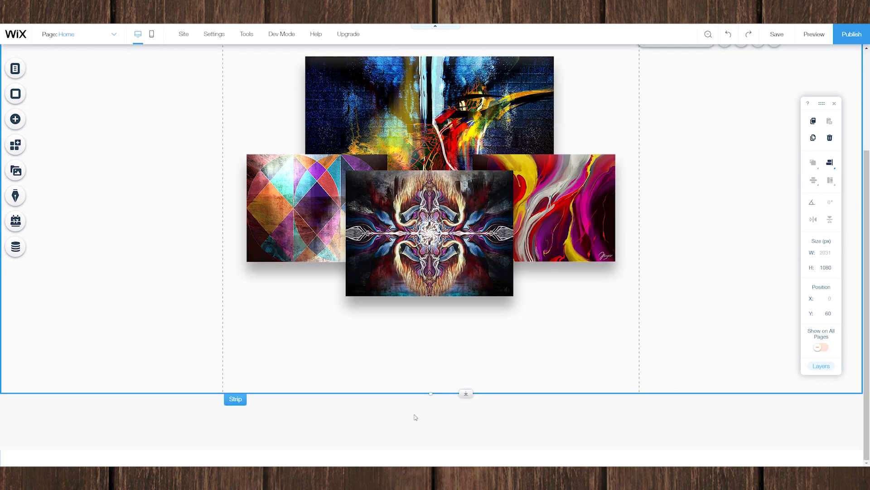
left_click(709, 35)
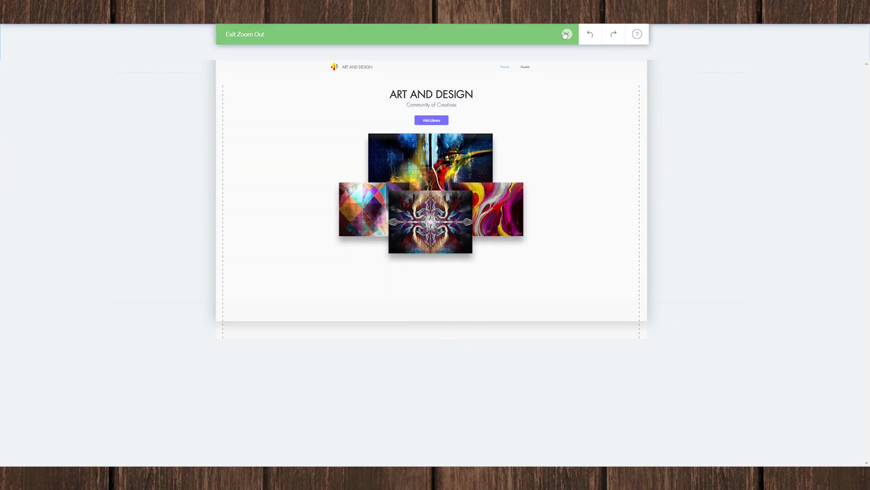
left_click(566, 34)
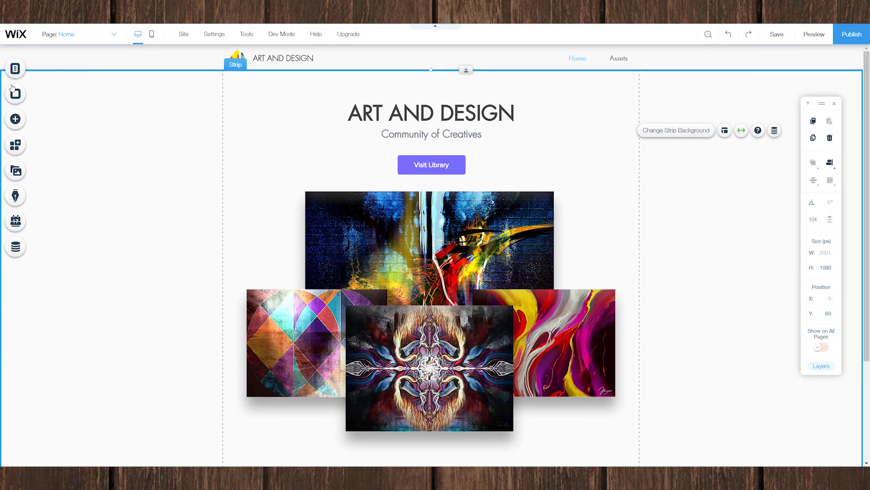